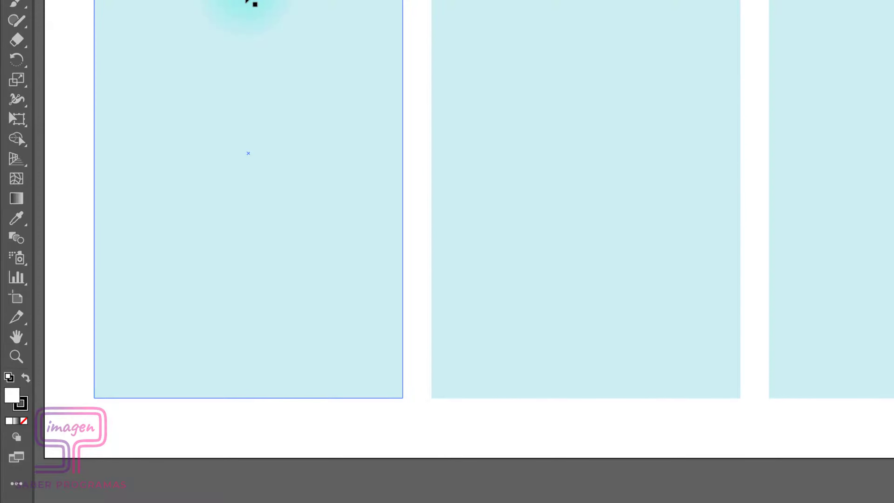
Expand the Gradient panel, confirm it under the Window menu, and select the left rectangle.
{"action": "left_click", "coordinate": [16, 199]}
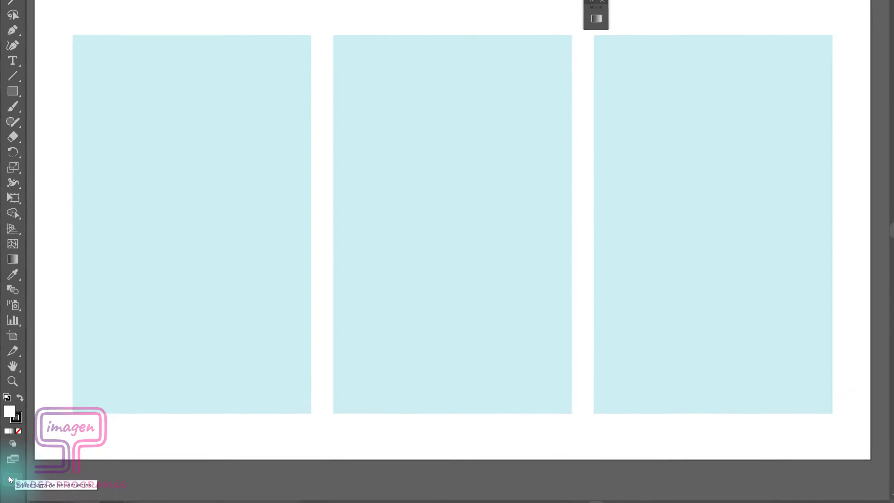
{"action": "left_click", "coordinate": [14, 483]}
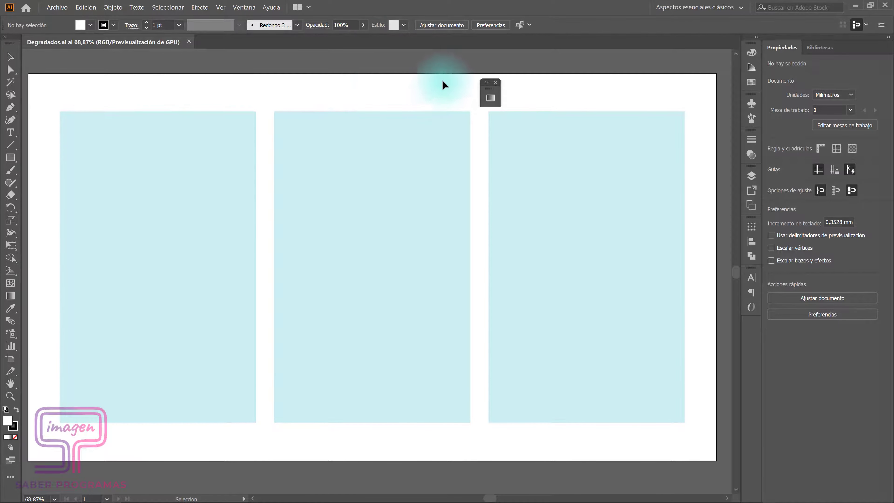
{"action": "left_click", "coordinate": [489, 85]}
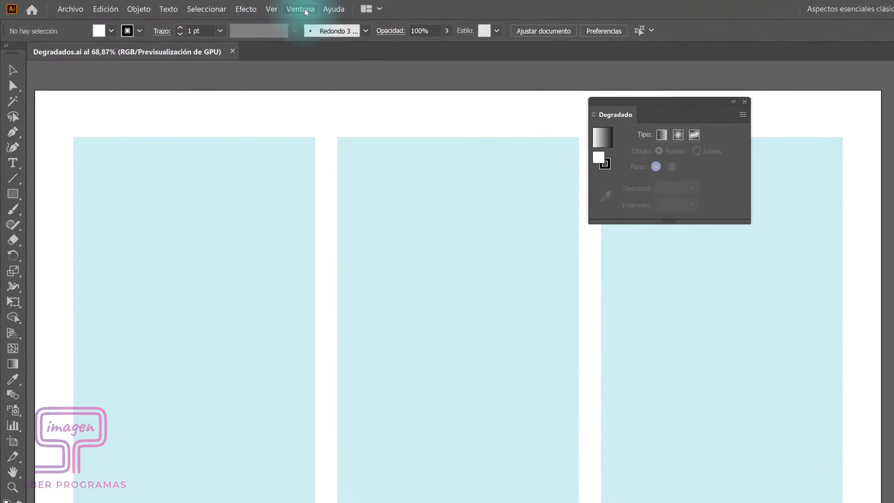
{"action": "left_click", "coordinate": [244, 7]}
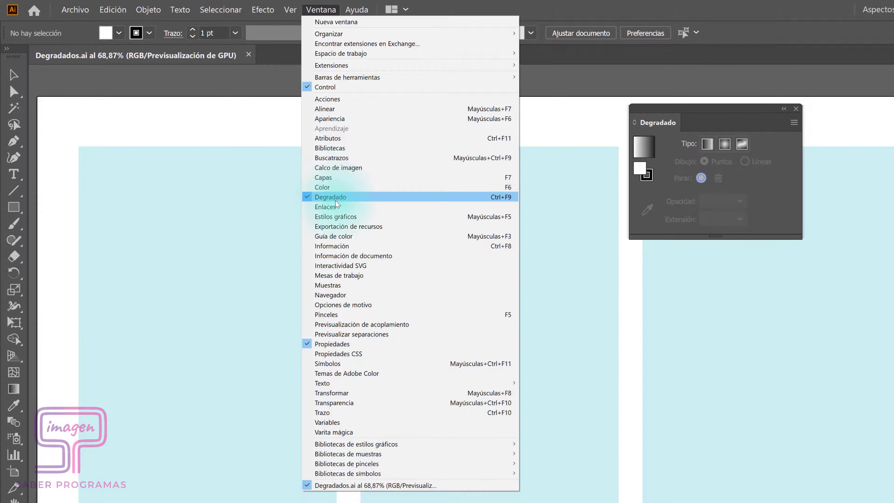
{"action": "left_click", "coordinate": [524, 105]}
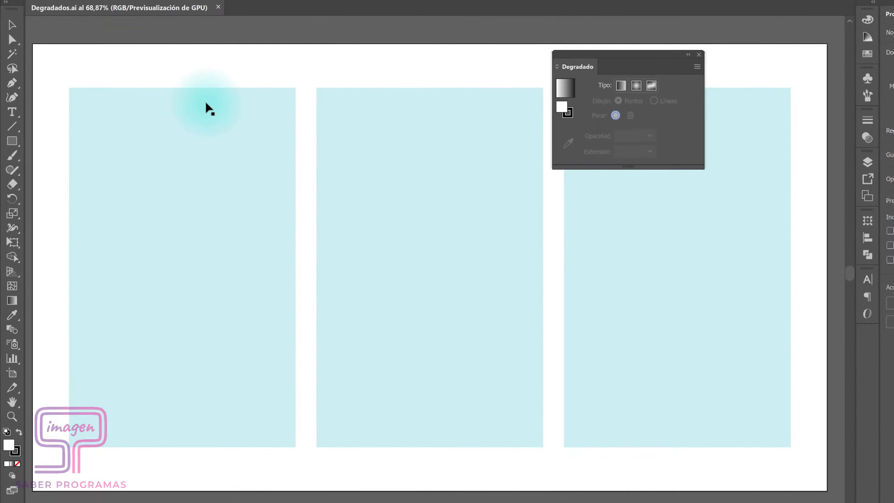
{"action": "left_click", "coordinate": [194, 156]}
Give the left rectangle a default white-to-black Linear gradient fill.
{"action": "left_click", "coordinate": [191, 149]}
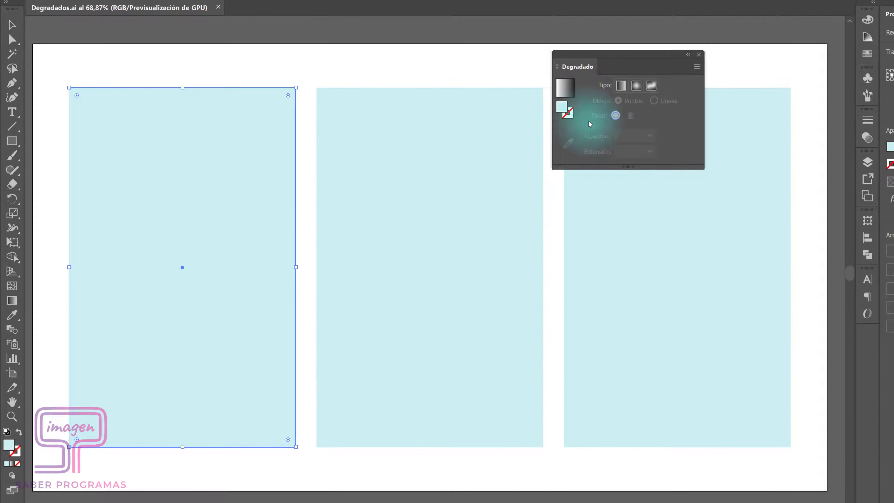
{"action": "left_click", "coordinate": [565, 93]}
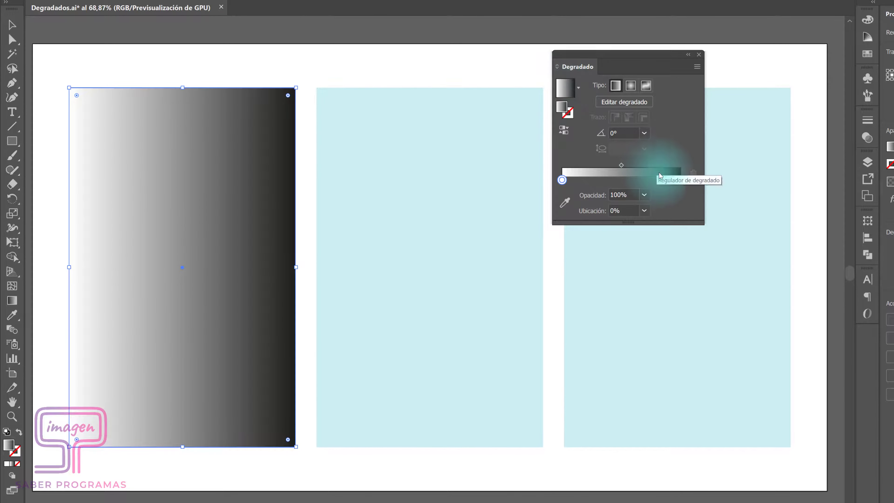
{"action": "left_click", "coordinate": [617, 83]}
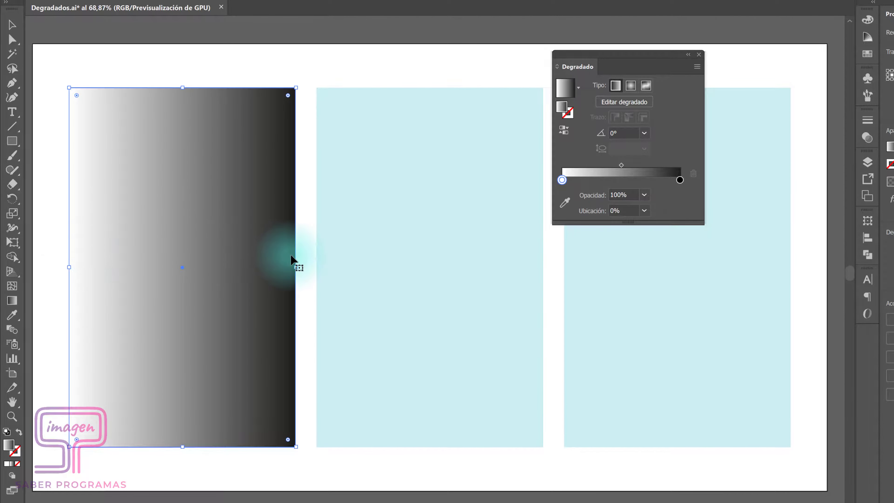
Try the Orquídea and Verano gradient presets, then settle on the Cielo blue preset.
{"action": "left_click", "coordinate": [579, 88]}
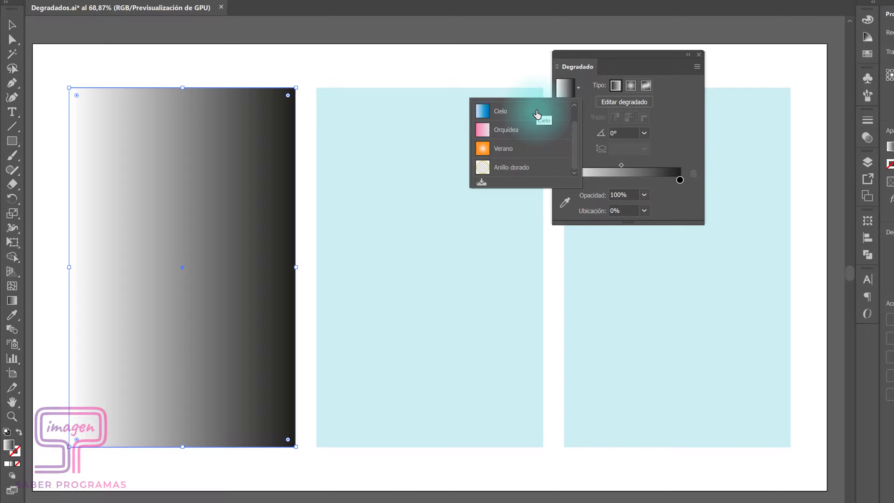
{"action": "scroll", "coordinate": [536, 115], "scroll_direction": "up", "scroll_amount": 1}
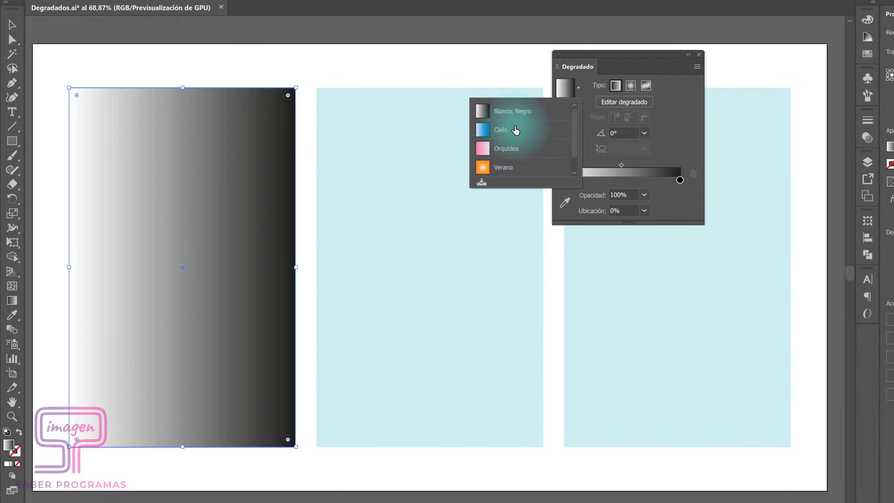
{"action": "left_click", "coordinate": [515, 131]}
{"action": "left_click", "coordinate": [578, 87]}
{"action": "left_click", "coordinate": [510, 130]}
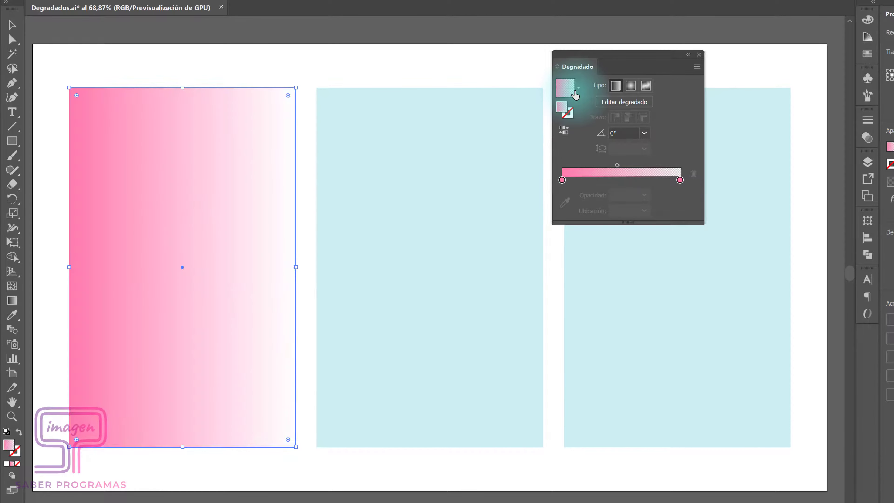
{"action": "left_click", "coordinate": [579, 88]}
{"action": "left_click", "coordinate": [530, 151]}
{"action": "left_click", "coordinate": [578, 87]}
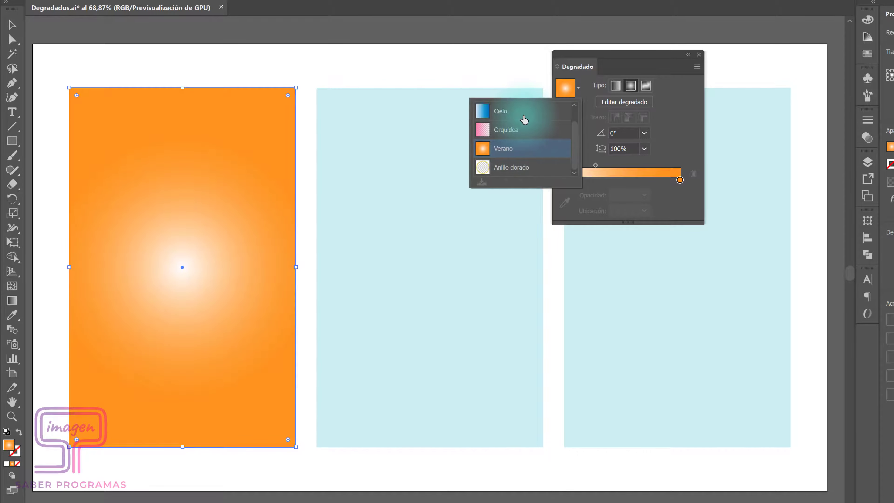
{"action": "left_click", "coordinate": [517, 112]}
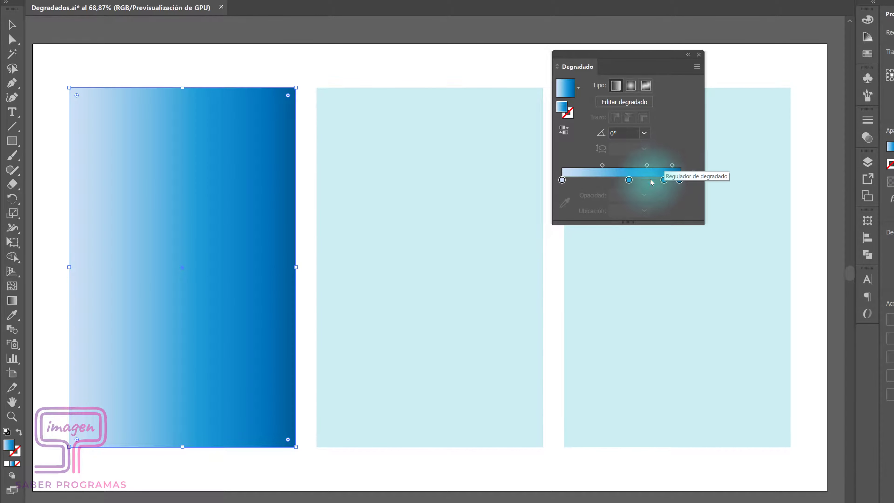
Delete the extra stops from the blue gradient, keeping pale, mid and dark blue.
{"action": "left_click", "coordinate": [678, 180]}
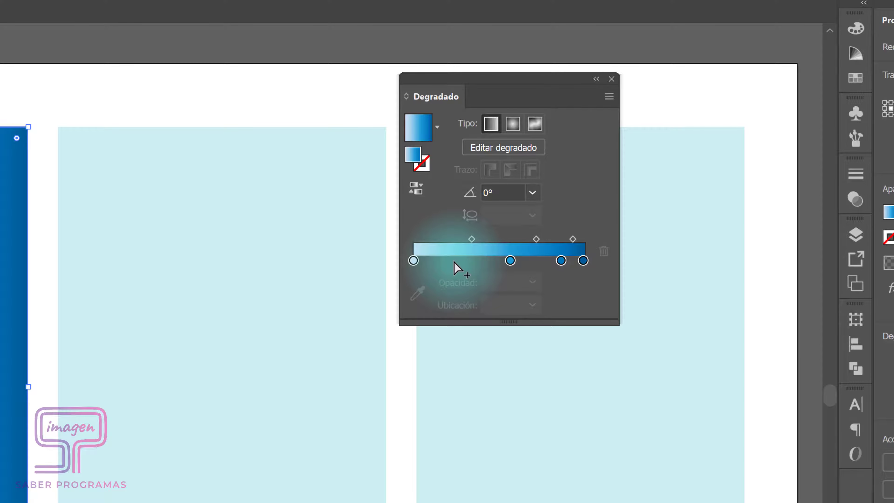
{"action": "left_click", "coordinate": [454, 261]}
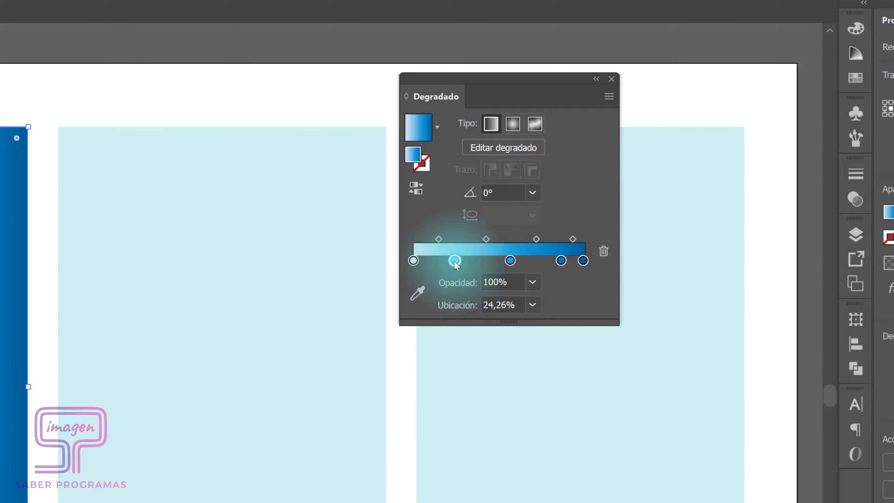
{"action": "left_click_drag", "start_coordinate": [455, 261], "coordinate": [454, 296]}
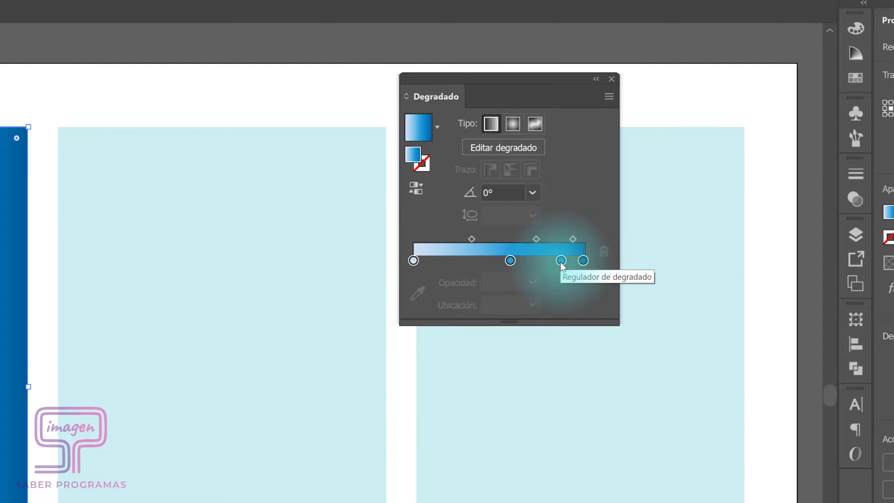
{"action": "left_click_drag", "start_coordinate": [560, 260], "coordinate": [471, 191]}
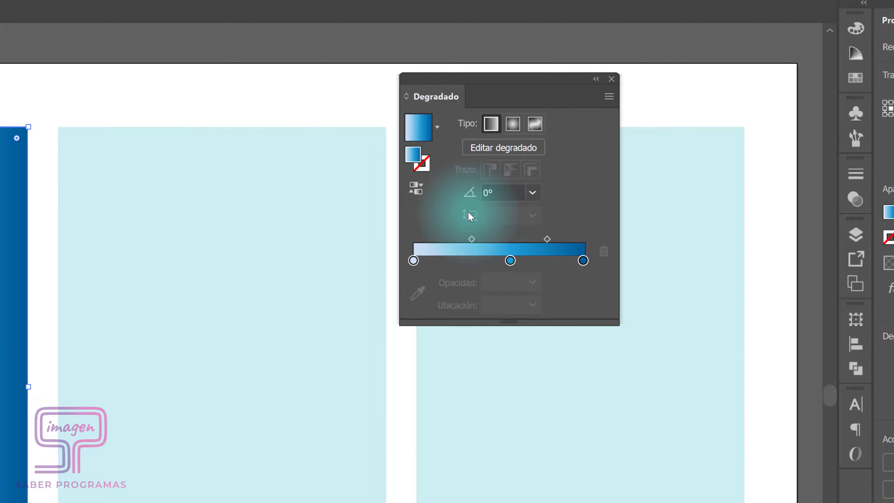
{"action": "double_click", "coordinate": [583, 260]}
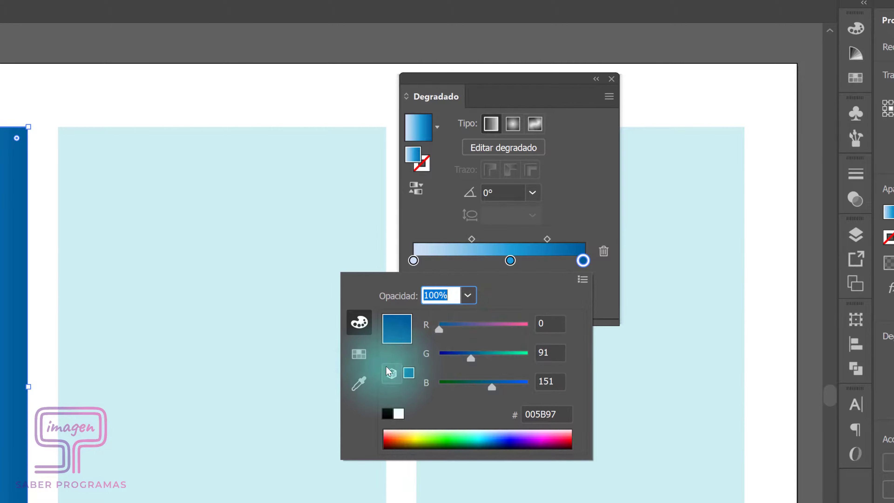
Recolour the gradient end stops: right to navy 00186A, left to orange FF5C00.
{"action": "left_click", "coordinate": [363, 356]}
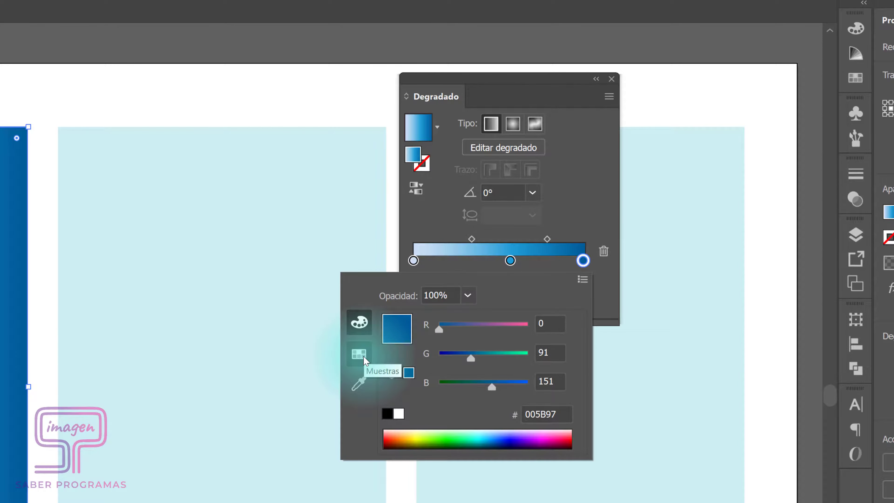
{"action": "left_click", "coordinate": [363, 381]}
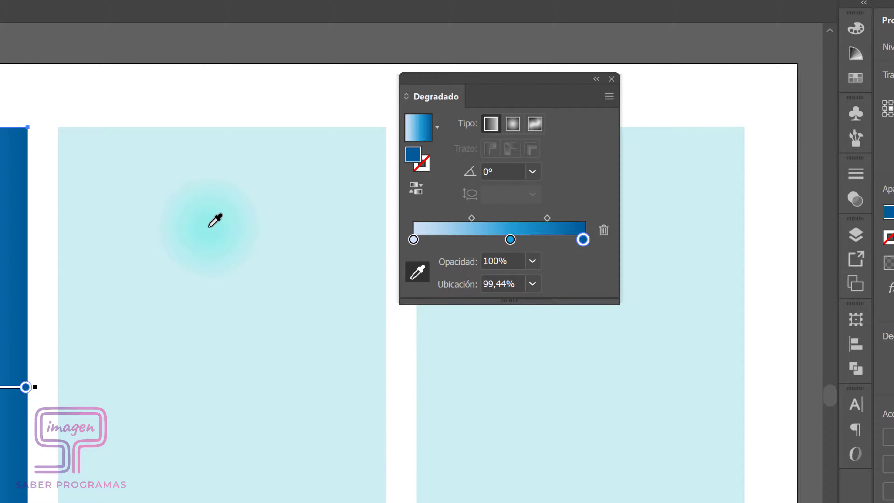
{"action": "left_click", "coordinate": [215, 220]}
{"action": "double_click", "coordinate": [583, 239]}
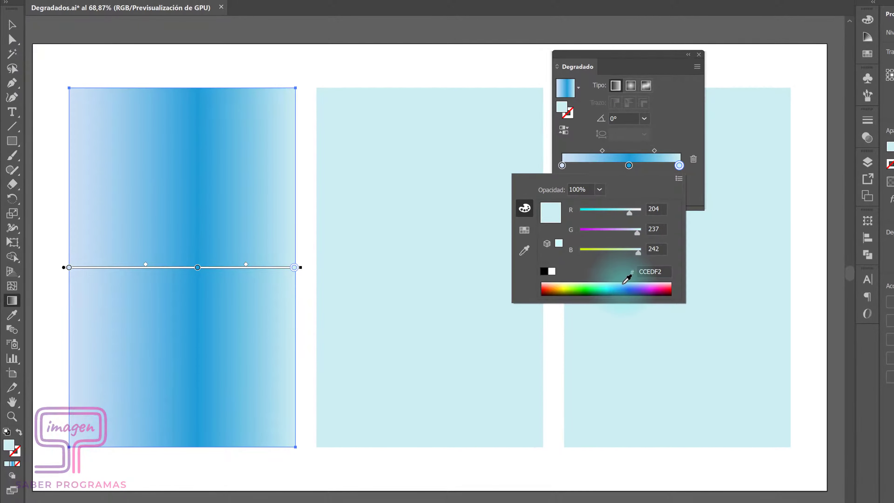
{"action": "left_click", "coordinate": [625, 285]}
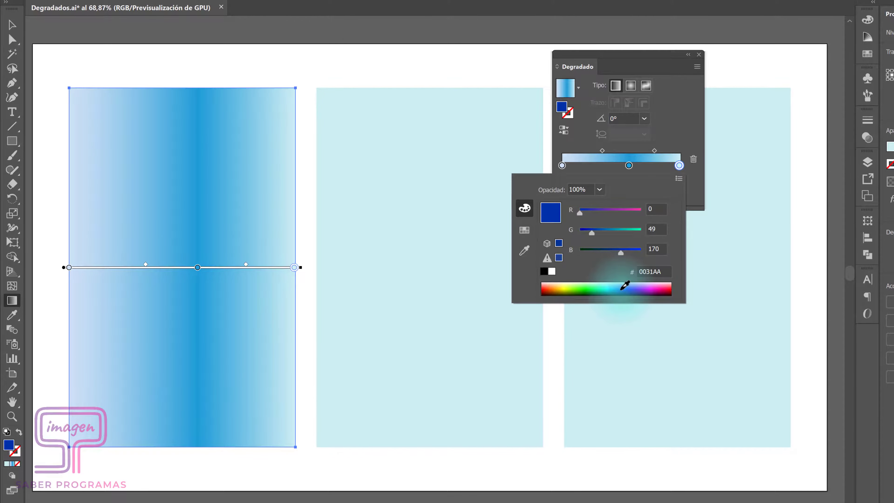
{"action": "left_click_drag", "start_coordinate": [625, 285], "coordinate": [626, 285]}
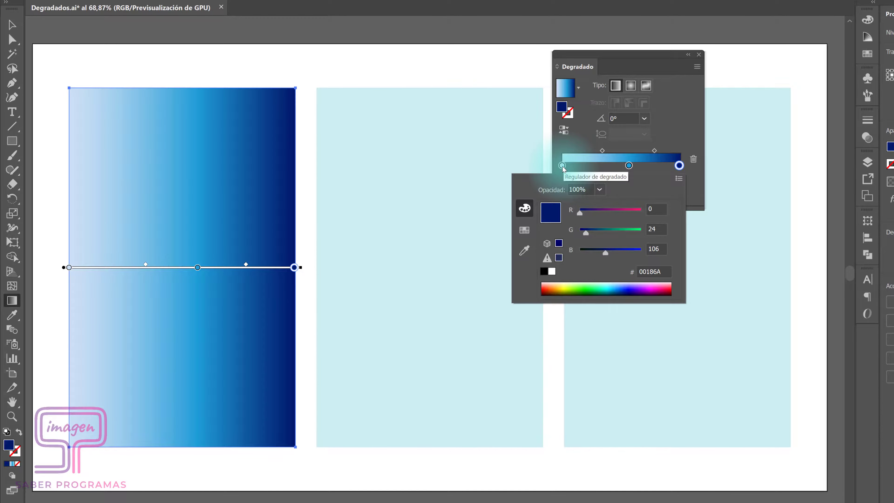
{"action": "double_click", "coordinate": [562, 165]}
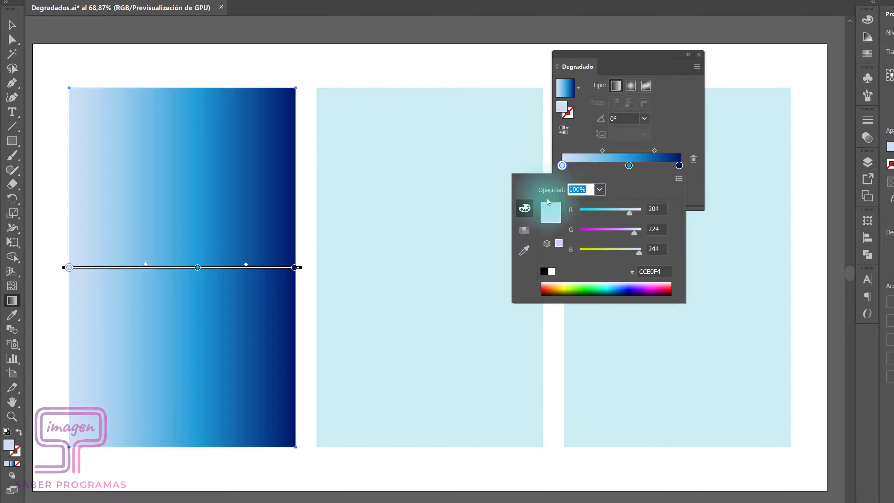
{"action": "left_click_drag", "start_coordinate": [544, 288], "coordinate": [552, 284]}
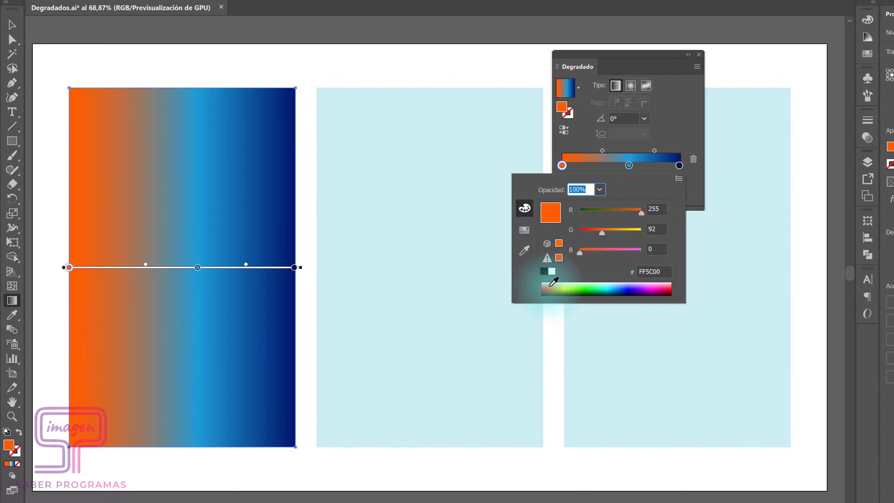
Move the middle stop to about 73% and make it teal 1ECAAC.
{"action": "left_click", "coordinate": [629, 166]}
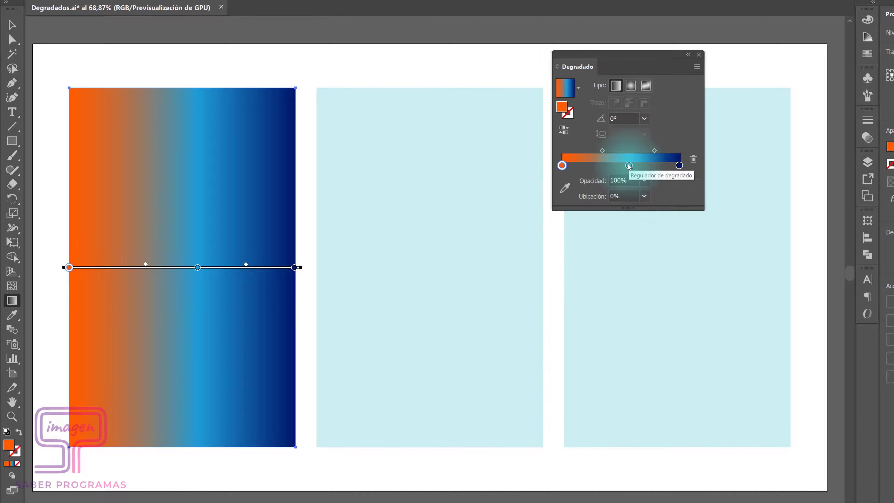
{"action": "mouse_move", "coordinate": [629, 166]}
{"action": "left_mouse_down"}
{"action": "mouse_move", "coordinate": [648, 165]}
{"action": "mouse_move", "coordinate": [601, 165]}
{"action": "mouse_move", "coordinate": [652, 168]}
{"action": "left_mouse_up"}
{"action": "double_click", "coordinate": [651, 166]}
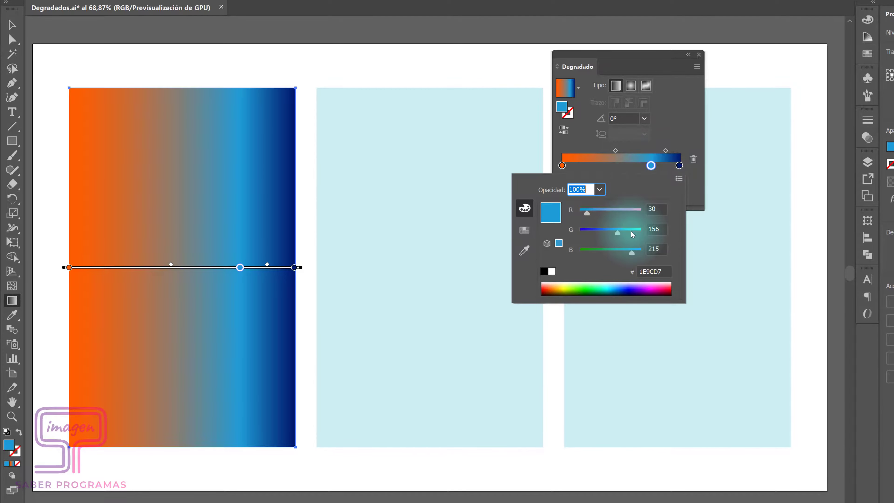
{"action": "left_click_drag", "start_coordinate": [617, 232], "coordinate": [632, 235]}
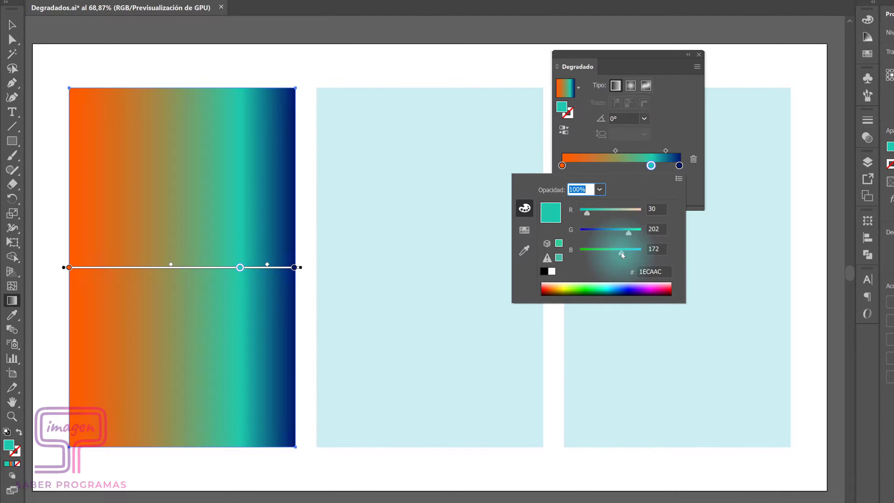
Add a lime D9F83A stop at about 31.41%.
{"action": "left_click", "coordinate": [602, 167]}
{"action": "double_click", "coordinate": [602, 165]}
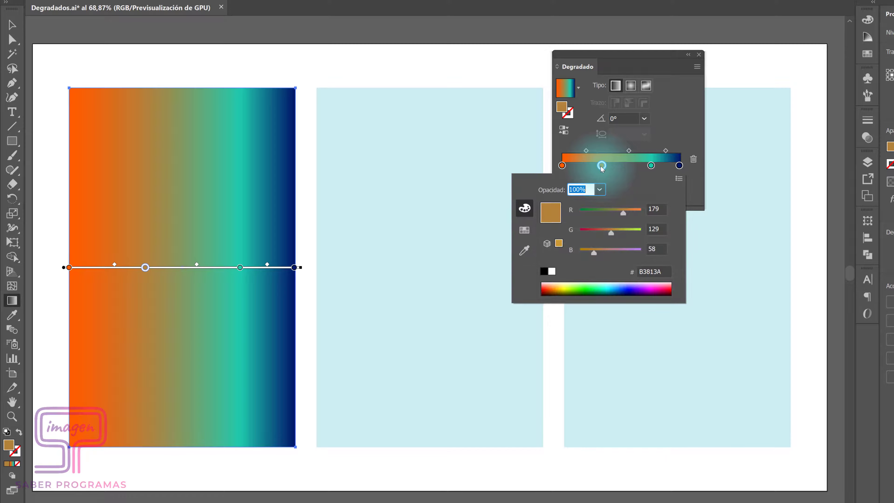
{"action": "mouse_move", "coordinate": [608, 232]}
{"action": "left_mouse_down"}
{"action": "mouse_move", "coordinate": [639, 232]}
{"action": "mouse_move", "coordinate": [632, 213]}
{"action": "left_mouse_up"}
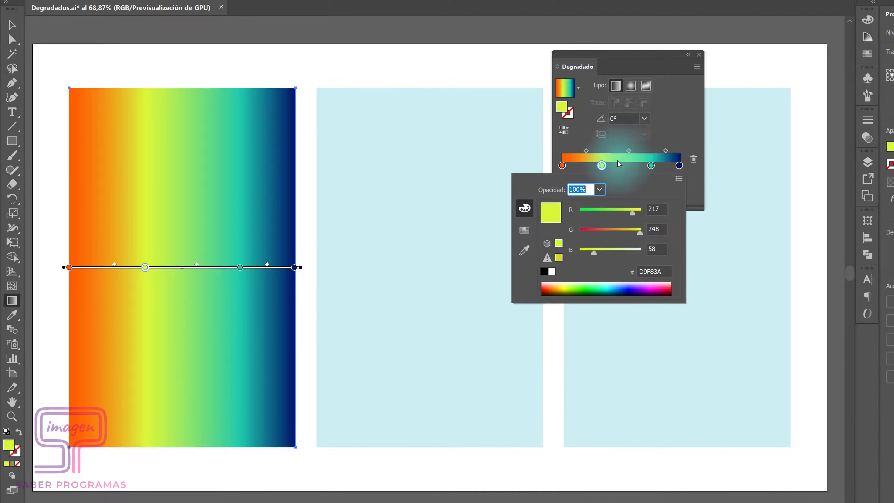
{"action": "left_click", "coordinate": [601, 165]}
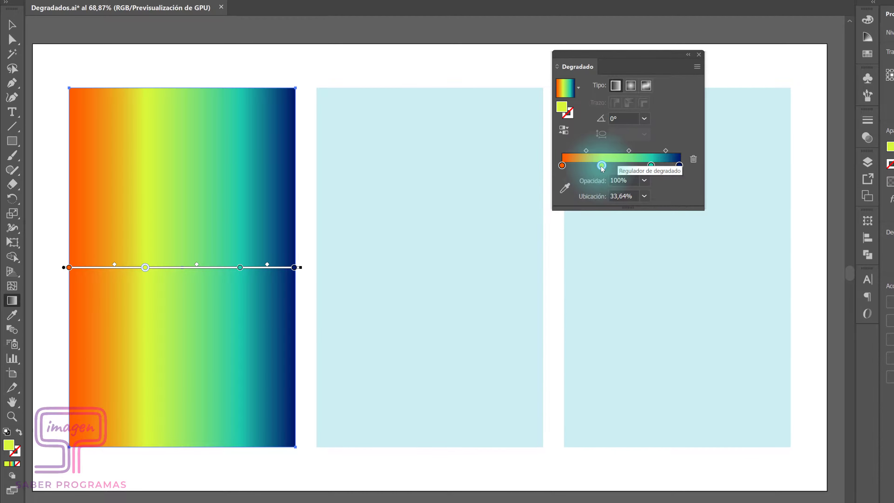
{"action": "left_click_drag", "start_coordinate": [602, 166], "coordinate": [598, 166]}
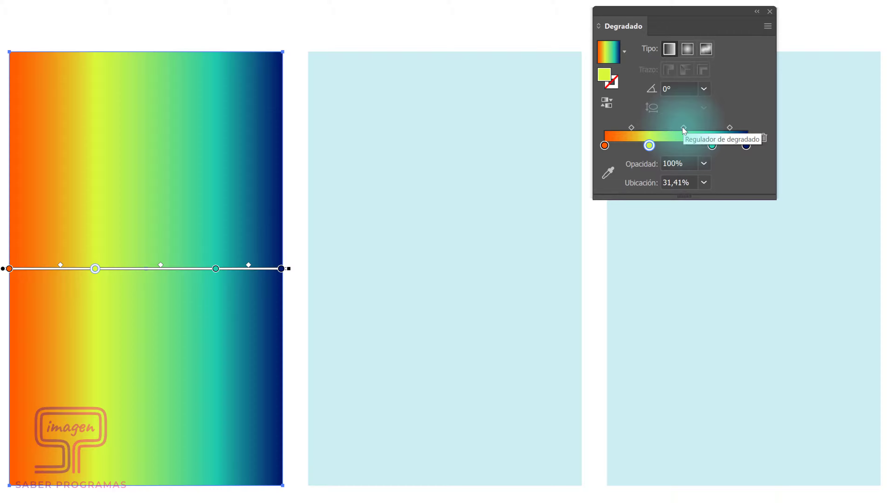
Test the orange-to-lime midpoint, then keep the orange stop at the rectangle's left edge.
{"action": "left_click_drag", "start_coordinate": [682, 127], "coordinate": [656, 129]}
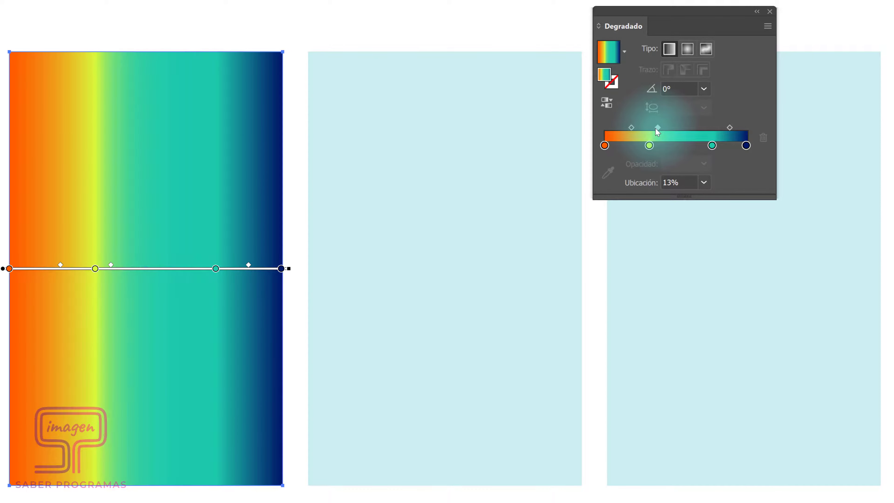
{"action": "left_click_drag", "start_coordinate": [657, 128], "coordinate": [681, 127]}
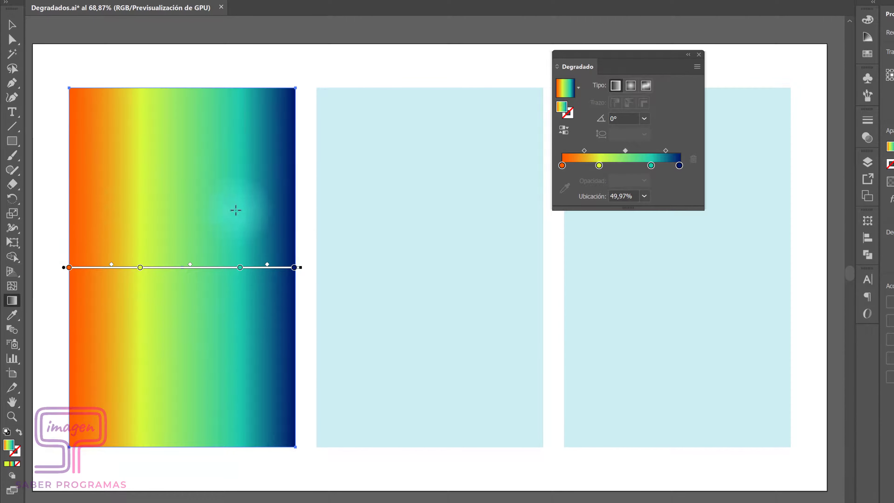
{"action": "left_click", "coordinate": [11, 301]}
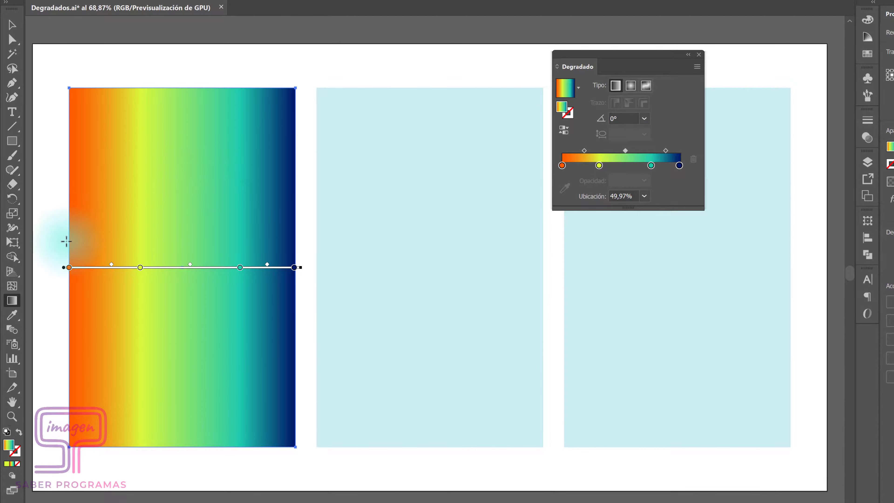
{"action": "left_click_drag", "start_coordinate": [69, 267], "coordinate": [96, 267]}
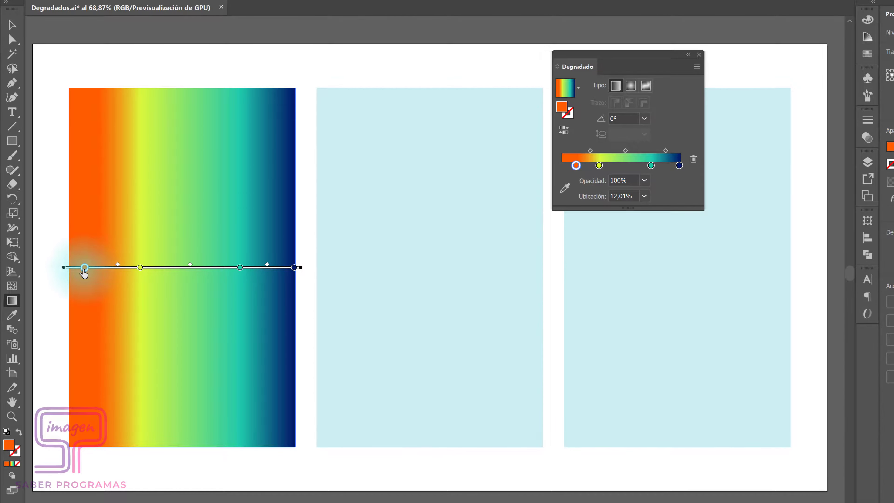
{"action": "left_click_drag", "start_coordinate": [71, 274], "coordinate": [70, 274]}
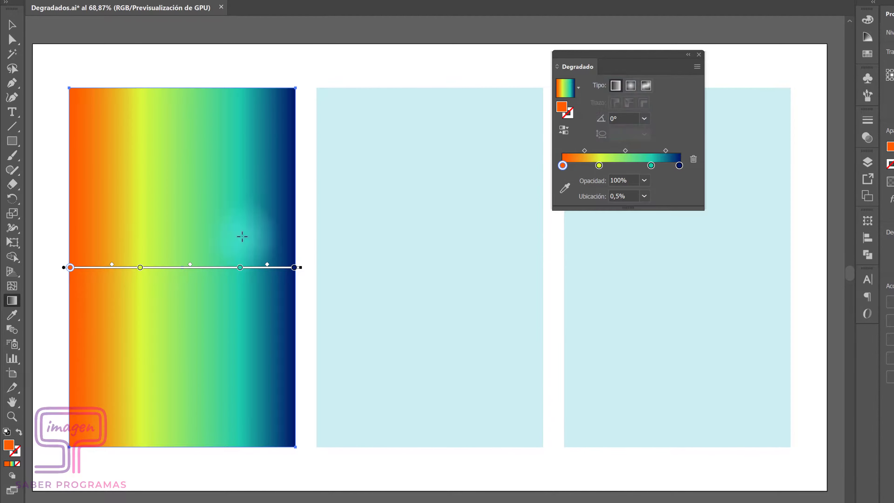
Shift the yellow stop right, remove the extra light-orange stop, and reposition the gradient line.
{"action": "left_click_drag", "start_coordinate": [139, 270], "coordinate": [156, 271]}
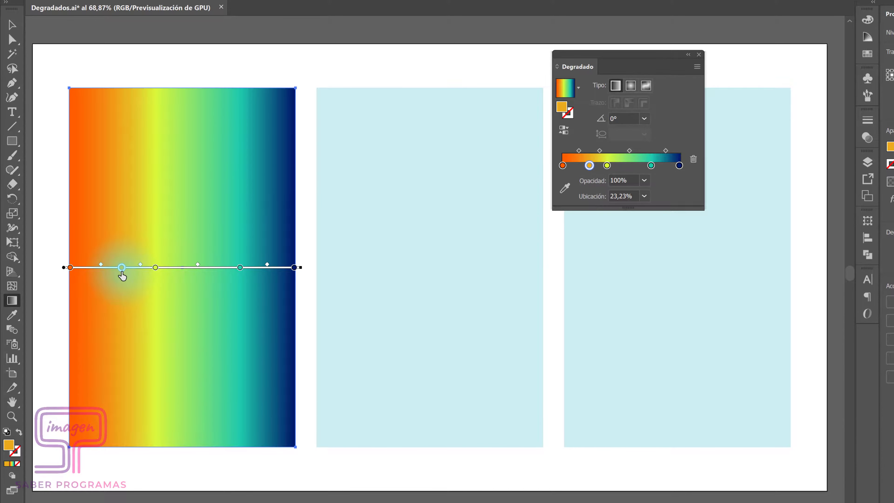
{"action": "mouse_move", "coordinate": [122, 268]}
{"action": "left_mouse_down"}
{"action": "mouse_move", "coordinate": [94, 269]}
{"action": "mouse_move", "coordinate": [113, 309]}
{"action": "left_mouse_up"}
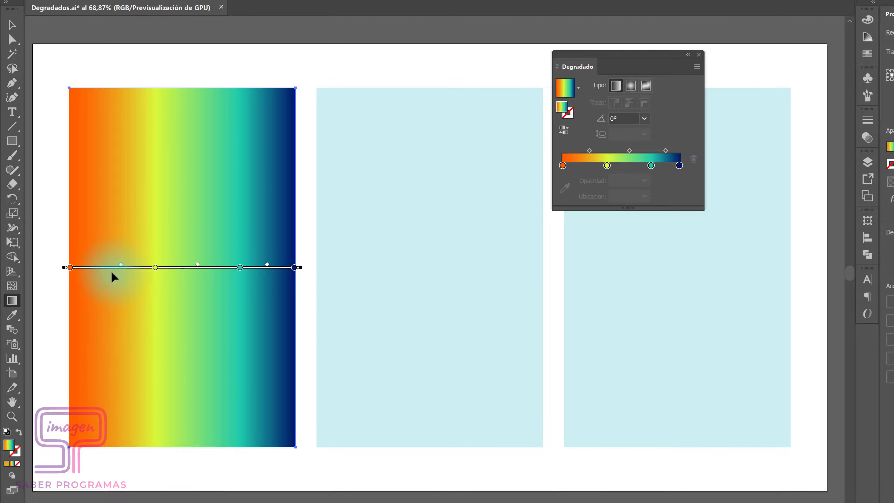
{"action": "mouse_move", "coordinate": [112, 271]}
{"action": "left_mouse_down"}
{"action": "mouse_move", "coordinate": [68, 253]}
{"action": "mouse_move", "coordinate": [332, 281]}
{"action": "mouse_move", "coordinate": [235, 274]}
{"action": "mouse_move", "coordinate": [60, 279]}
{"action": "mouse_move", "coordinate": [304, 273]}
{"action": "left_mouse_up"}
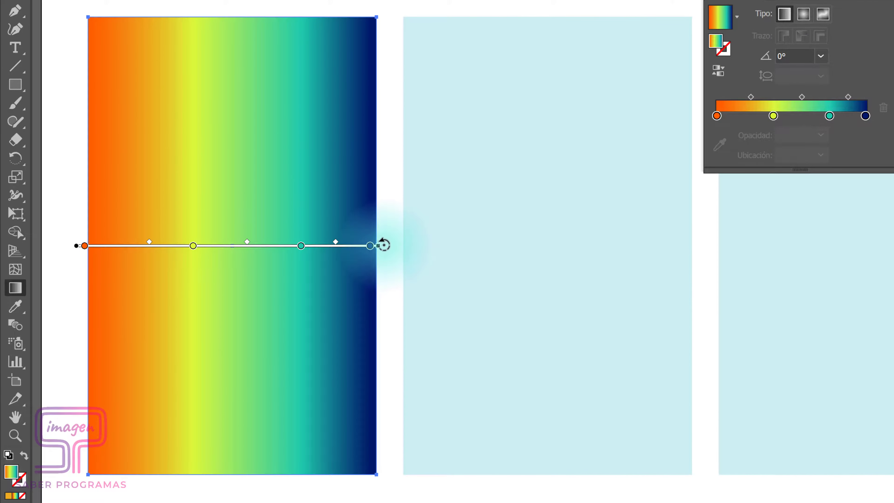
Redraw the gradient diagonally from lower-left orange to upper-right navy at 52.3°.
{"action": "mouse_move", "coordinate": [378, 245]}
{"action": "left_mouse_down"}
{"action": "mouse_move", "coordinate": [214, 245]}
{"action": "mouse_move", "coordinate": [550, 256]}
{"action": "mouse_move", "coordinate": [392, 249]}
{"action": "mouse_move", "coordinate": [405, 184]}
{"action": "mouse_move", "coordinate": [354, 39]}
{"action": "left_mouse_up"}
{"action": "mouse_move", "coordinate": [145, 324]}
{"action": "left_mouse_down"}
{"action": "mouse_move", "coordinate": [379, 113]}
{"action": "mouse_move", "coordinate": [355, 53]}
{"action": "left_mouse_up"}
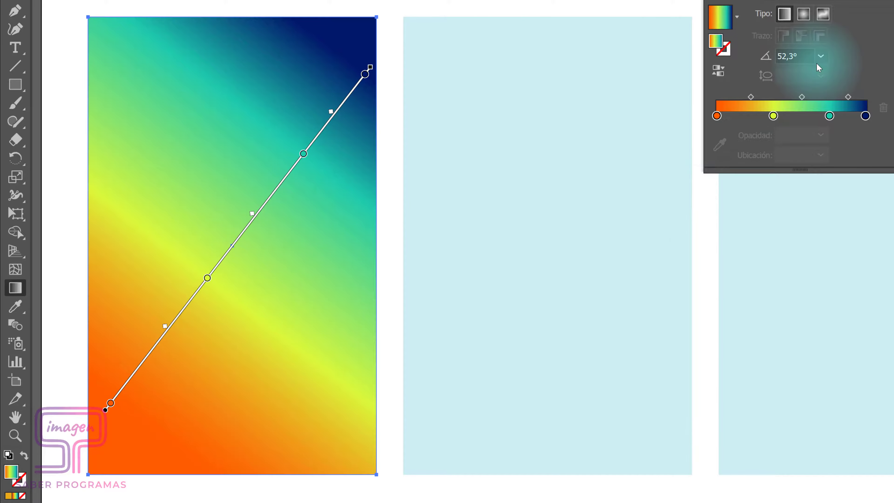
Set the gradient angle to 60°, testing Reverse Gradient twice to keep the original order.
{"action": "left_click", "coordinate": [820, 57]}
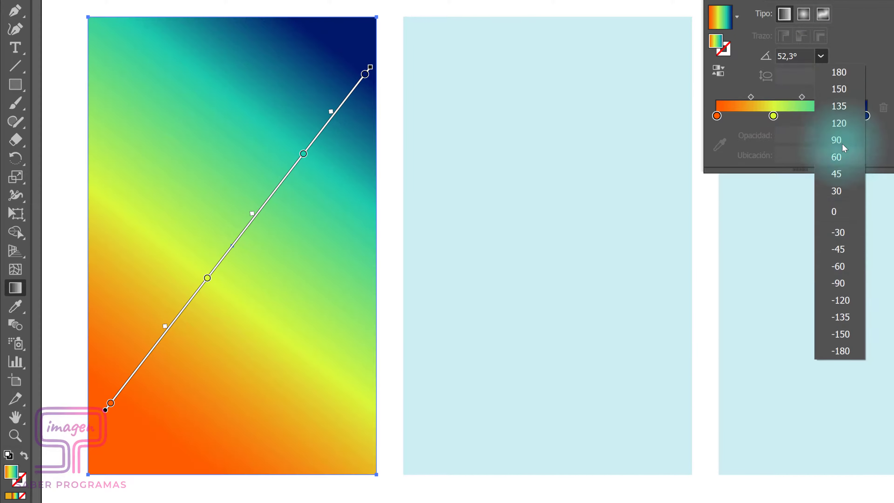
{"action": "left_click", "coordinate": [841, 157]}
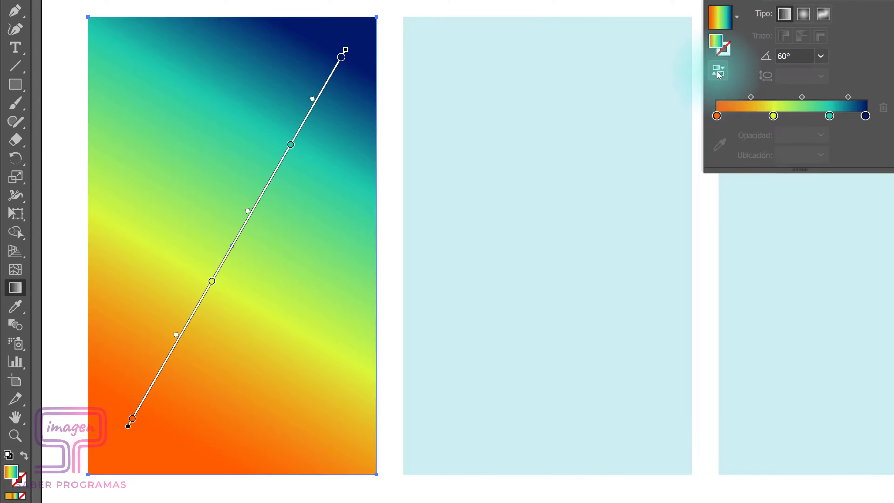
{"action": "left_click", "coordinate": [716, 71]}
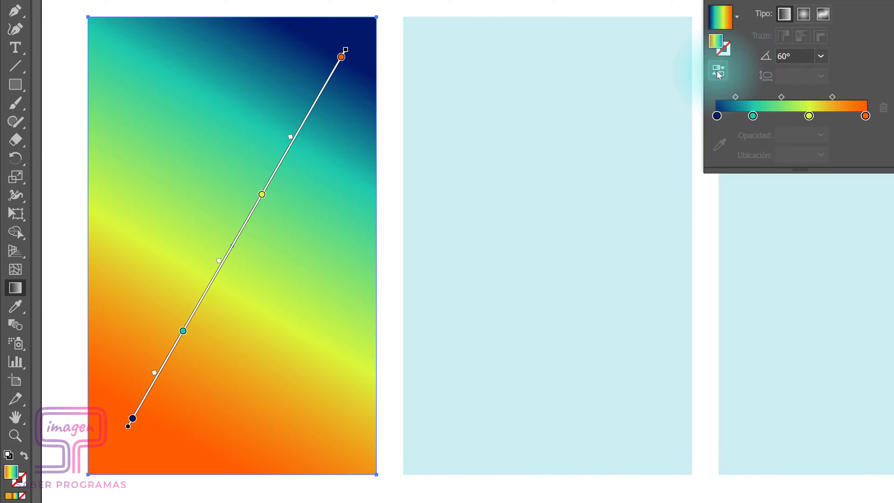
{"action": "left_click", "coordinate": [717, 71]}
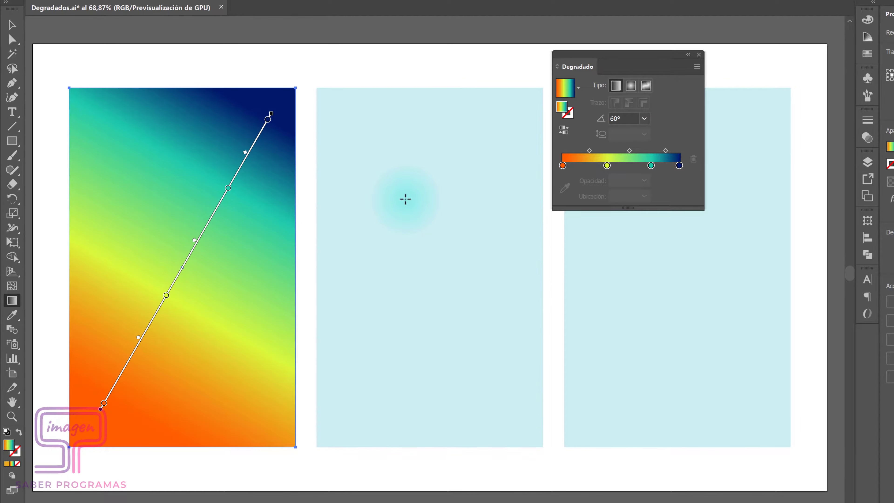
Apply the current orange-to-navy gradient to the middle rectangle with the Gradient tool.
{"action": "key", "text": "v"}
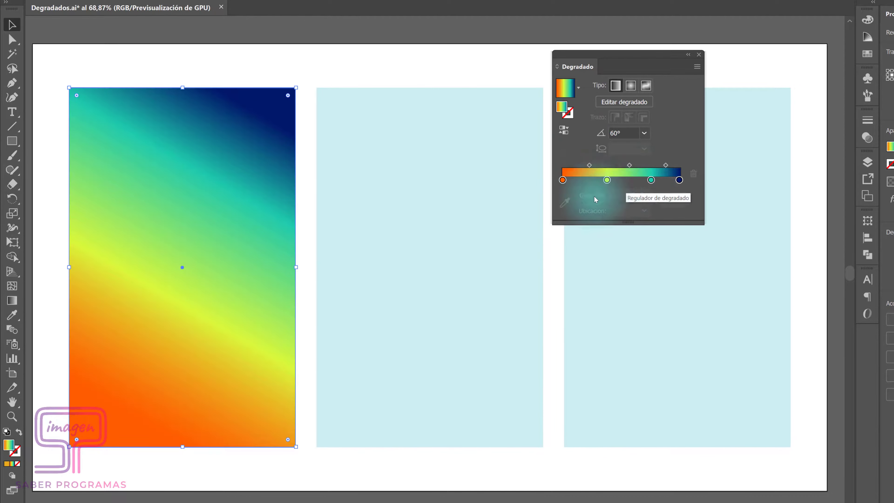
{"action": "left_click", "coordinate": [431, 136]}
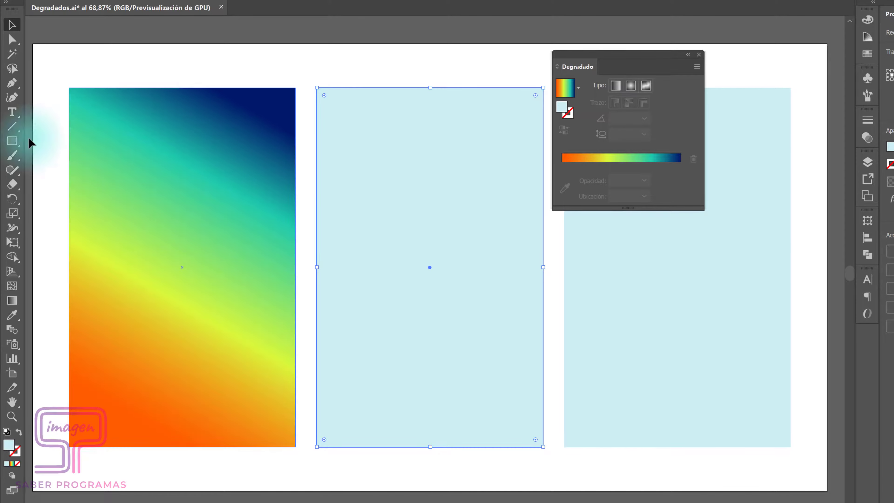
{"action": "left_click", "coordinate": [11, 300]}
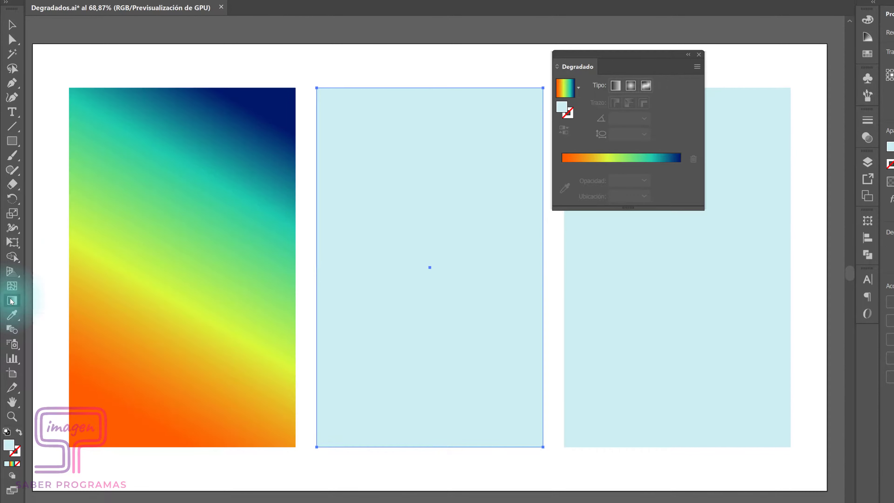
{"action": "left_click", "coordinate": [402, 211]}
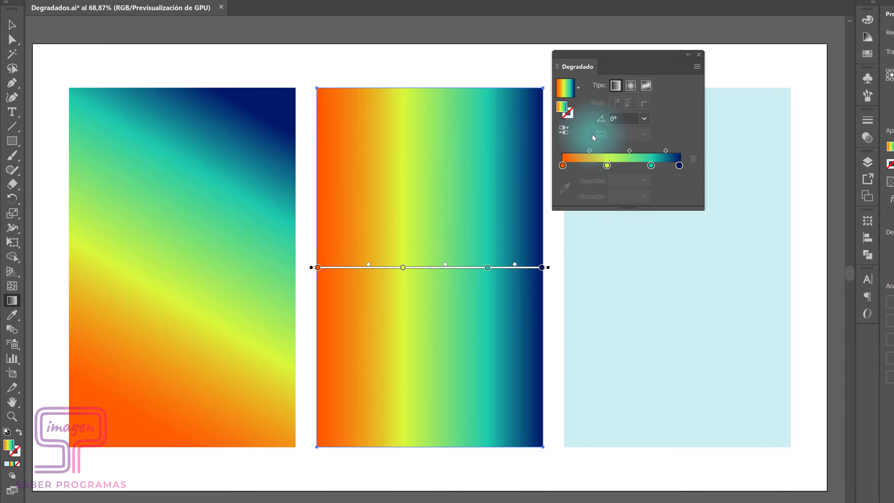
Make the middle rectangle's gradient radial with a pale cyan centre stop.
{"action": "left_click", "coordinate": [630, 87]}
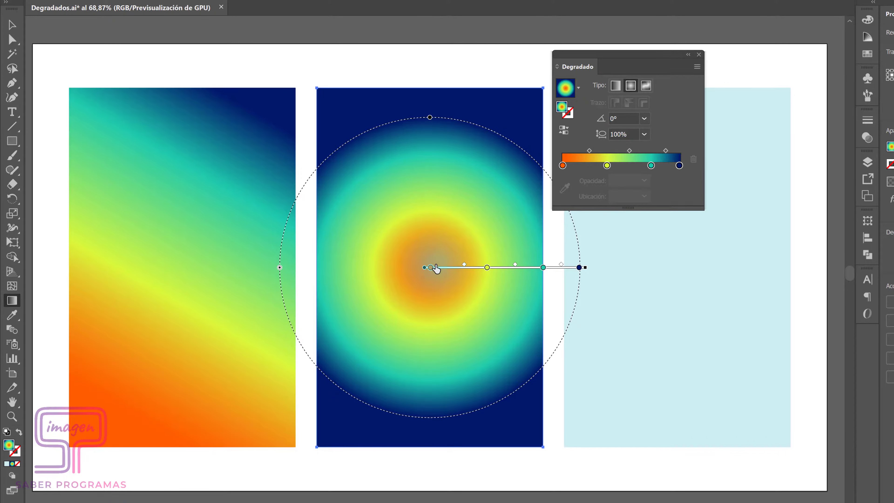
{"action": "double_click", "coordinate": [430, 268]}
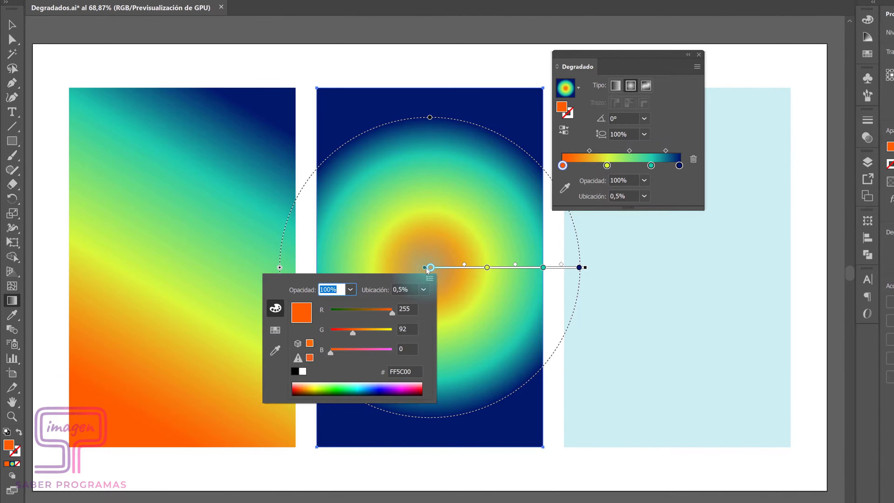
{"action": "left_click", "coordinate": [359, 385]}
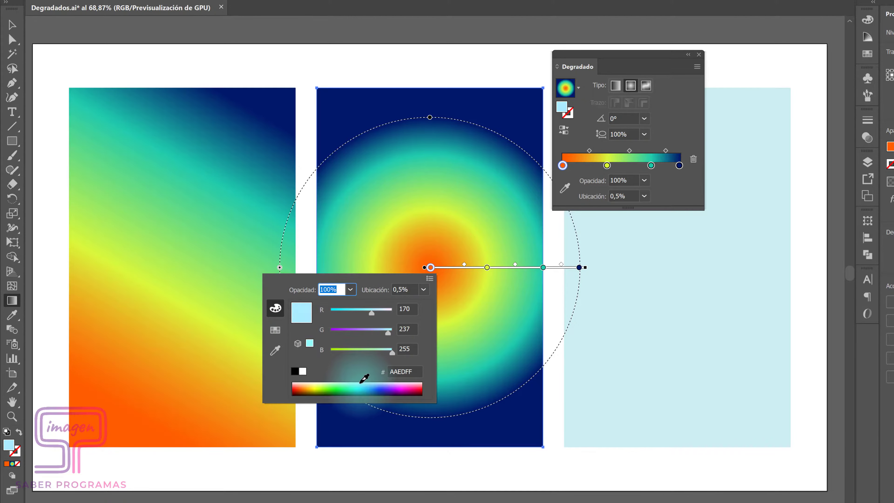
{"action": "left_click_drag", "start_coordinate": [360, 383], "coordinate": [359, 375]}
{"action": "left_click", "coordinate": [490, 272]}
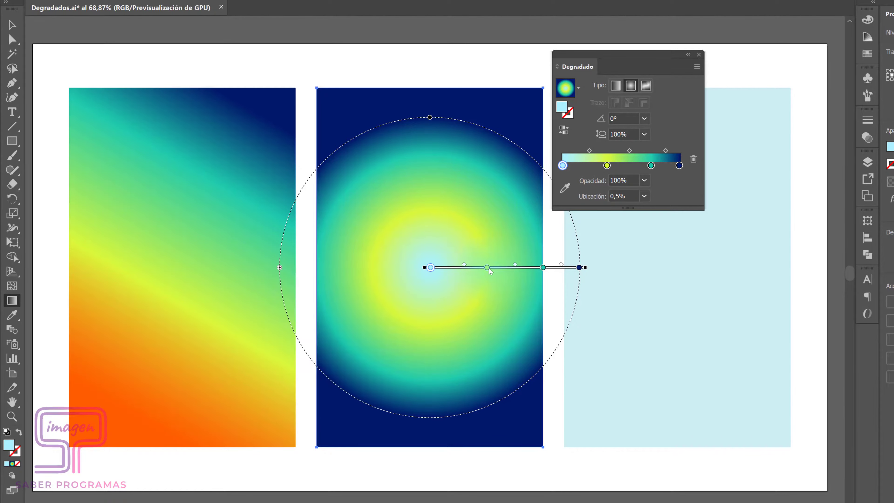
Remove the yellow and teal stops and make the outer stop a slightly darkened bright blue.
{"action": "left_click_drag", "start_coordinate": [488, 271], "coordinate": [491, 316]}
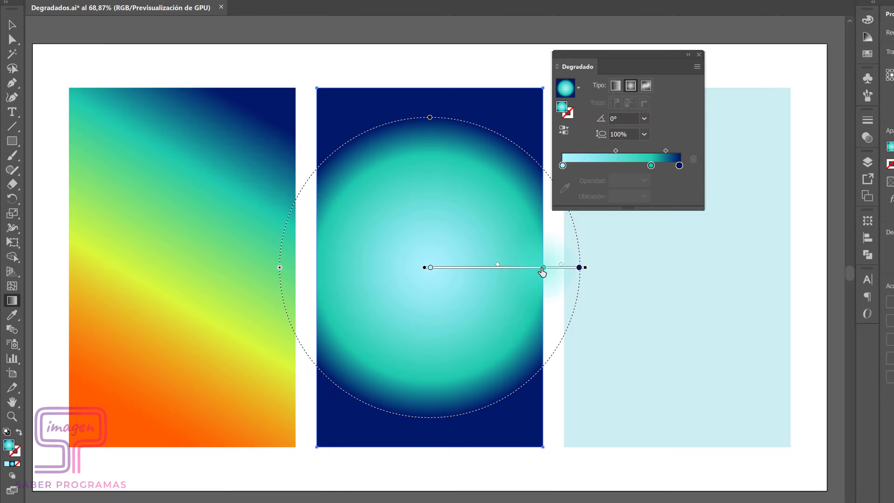
{"action": "mouse_move", "coordinate": [543, 268]}
{"action": "left_mouse_down"}
{"action": "mouse_move", "coordinate": [521, 278]}
{"action": "mouse_move", "coordinate": [522, 307]}
{"action": "left_mouse_up"}
{"action": "mouse_move", "coordinate": [579, 268]}
{"action": "left_mouse_down"}
{"action": "mouse_move", "coordinate": [540, 269]}
{"action": "mouse_move", "coordinate": [568, 269]}
{"action": "left_mouse_up"}
{"action": "double_click", "coordinate": [566, 268]}
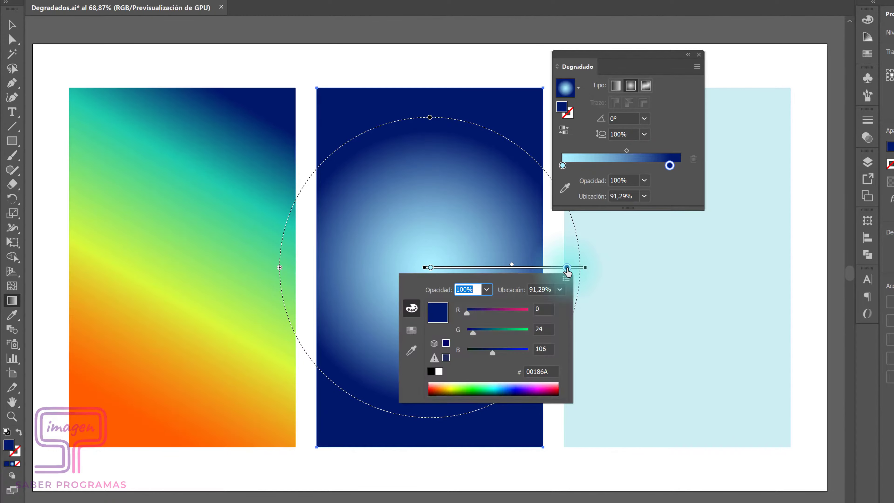
{"action": "left_click_drag", "start_coordinate": [509, 388], "coordinate": [507, 389]}
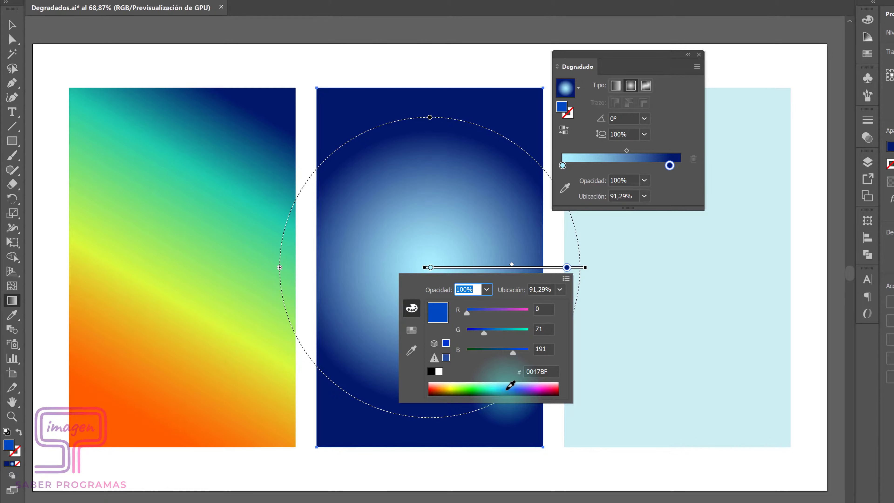
{"action": "left_click_drag", "start_coordinate": [508, 352], "coordinate": [499, 353]}
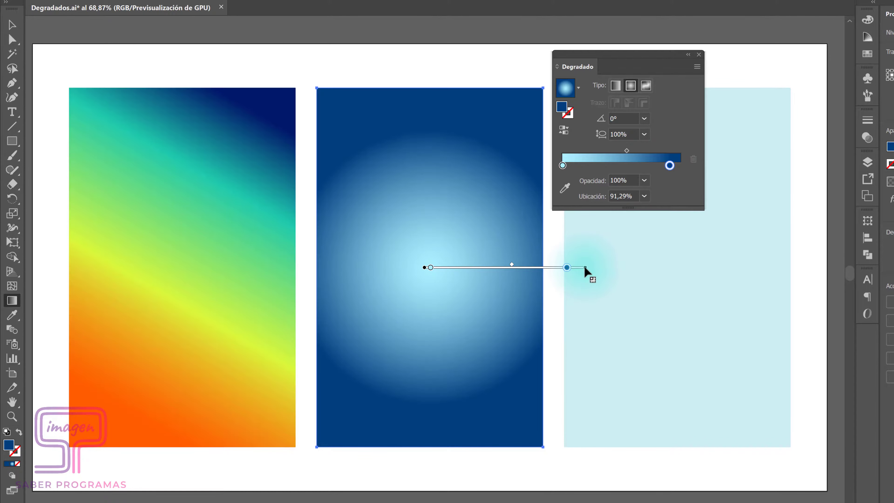
Shrink the radial glow, rotate it upward, recentre it and shift its focal point left.
{"action": "left_click_drag", "start_coordinate": [580, 269], "coordinate": [527, 269]}
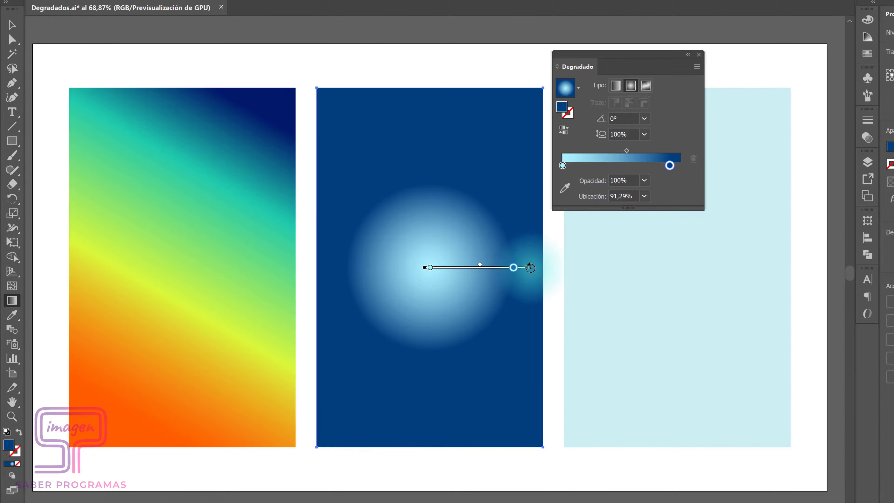
{"action": "left_click_drag", "start_coordinate": [530, 268], "coordinate": [426, 117]}
{"action": "mouse_move", "coordinate": [429, 269]}
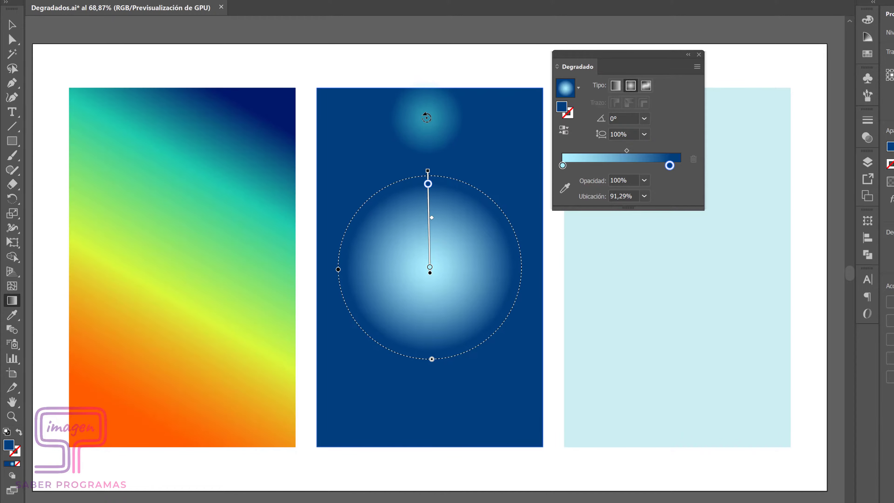
{"action": "left_click_drag", "start_coordinate": [431, 290], "coordinate": [430, 336]}
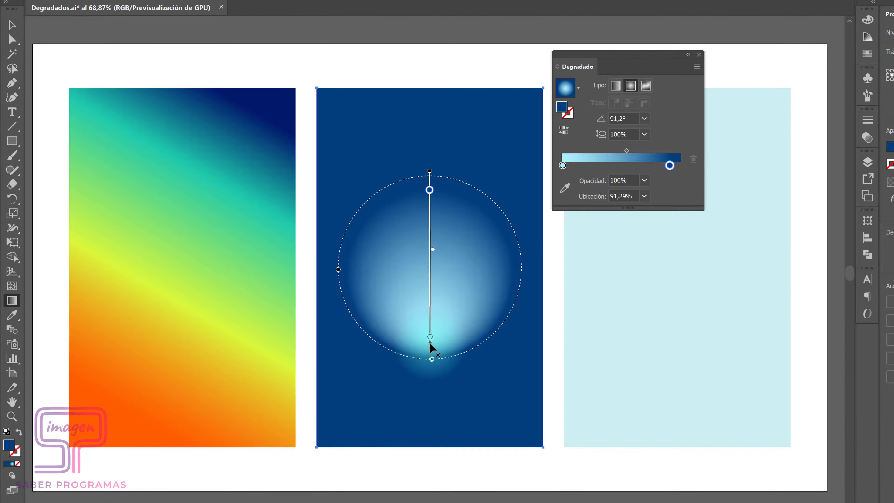
{"action": "left_click_drag", "start_coordinate": [437, 307], "coordinate": [513, 233]}
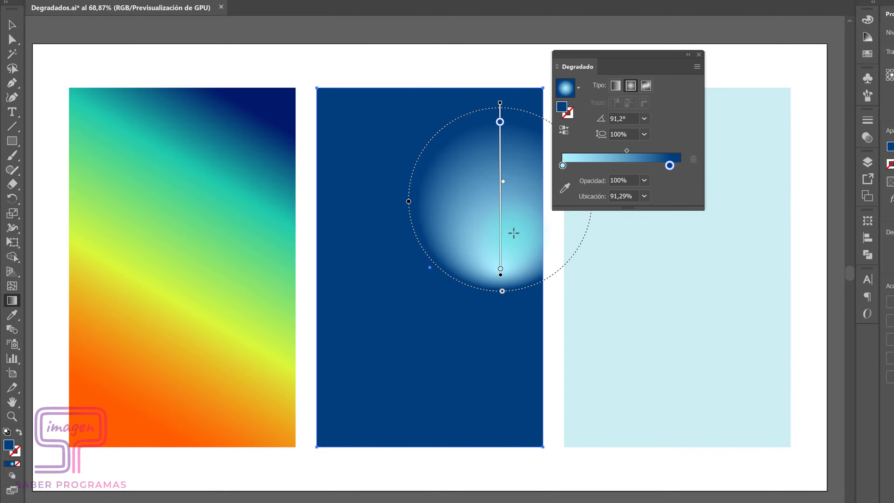
{"action": "mouse_move", "coordinate": [509, 264]}
{"action": "left_mouse_down"}
{"action": "mouse_move", "coordinate": [424, 281]}
{"action": "mouse_move", "coordinate": [438, 280]}
{"action": "left_mouse_up"}
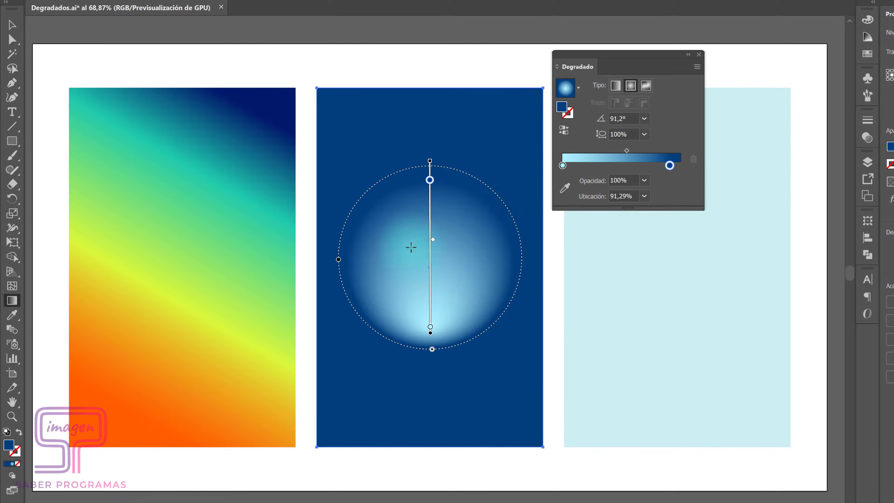
{"action": "left_click_drag", "start_coordinate": [413, 240], "coordinate": [344, 262]}
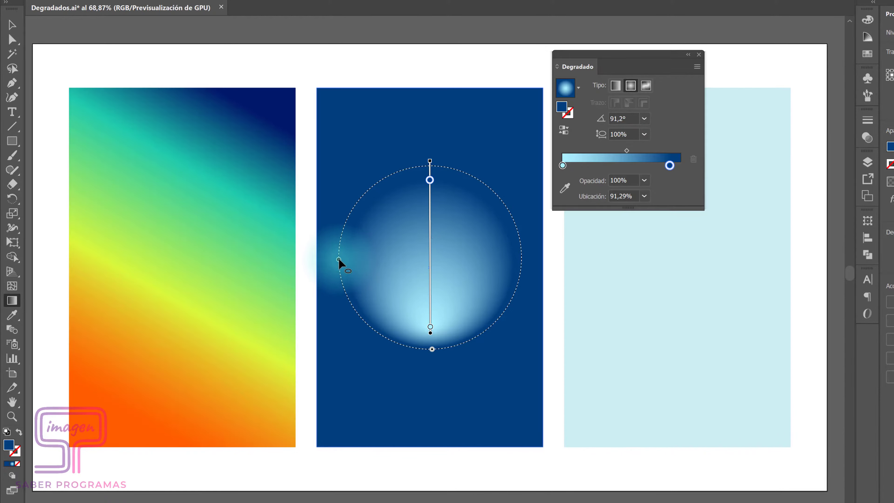
Squeeze the glow into a 50.5% vertical ellipse and enlarge it past the rectangle.
{"action": "left_click_drag", "start_coordinate": [339, 260], "coordinate": [390, 259]}
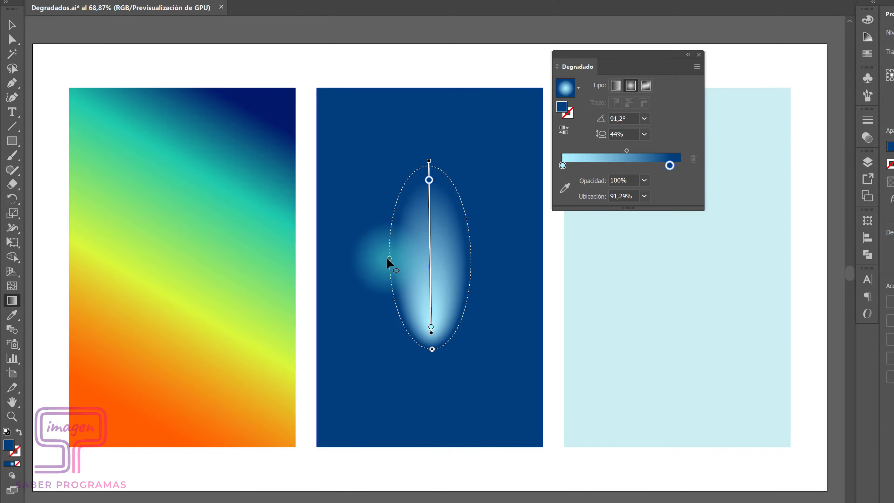
{"action": "mouse_move", "coordinate": [387, 259]}
{"action": "left_mouse_down"}
{"action": "mouse_move", "coordinate": [299, 260]}
{"action": "mouse_move", "coordinate": [383, 259]}
{"action": "left_mouse_up"}
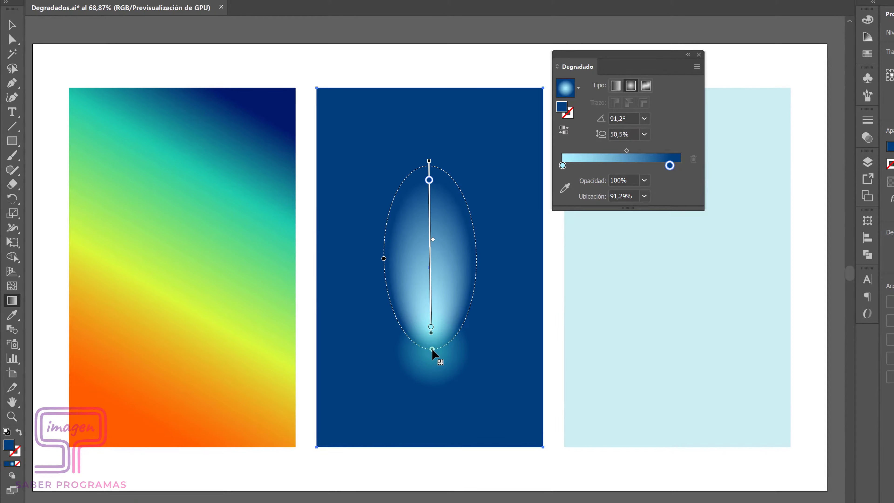
{"action": "mouse_move", "coordinate": [432, 350]}
{"action": "left_mouse_down"}
{"action": "mouse_move", "coordinate": [416, 456]}
{"action": "mouse_move", "coordinate": [488, 429]}
{"action": "mouse_move", "coordinate": [608, 51]}
{"action": "mouse_move", "coordinate": [530, 51]}
{"action": "left_mouse_up"}
Swing the glow toward the top right, widen it, and set its angle to -120°.
{"action": "left_click_drag", "start_coordinate": [500, 319], "coordinate": [542, 307]}
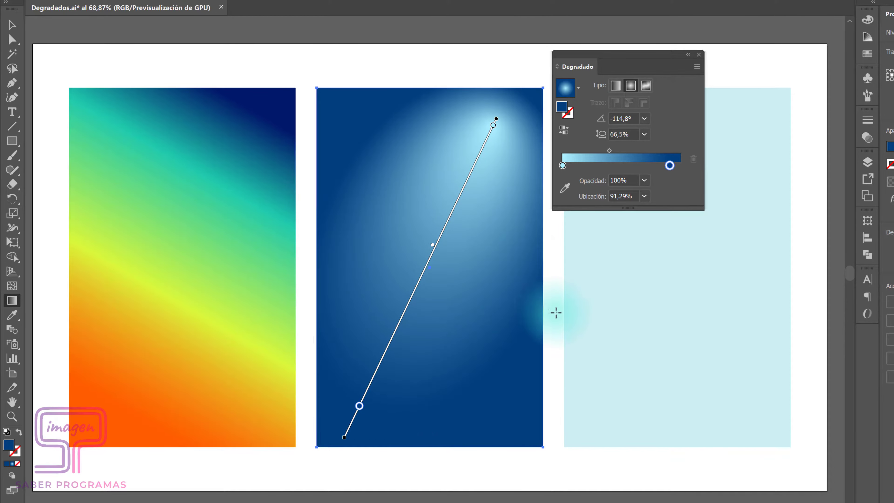
{"action": "left_click_drag", "start_coordinate": [547, 311], "coordinate": [551, 313]}
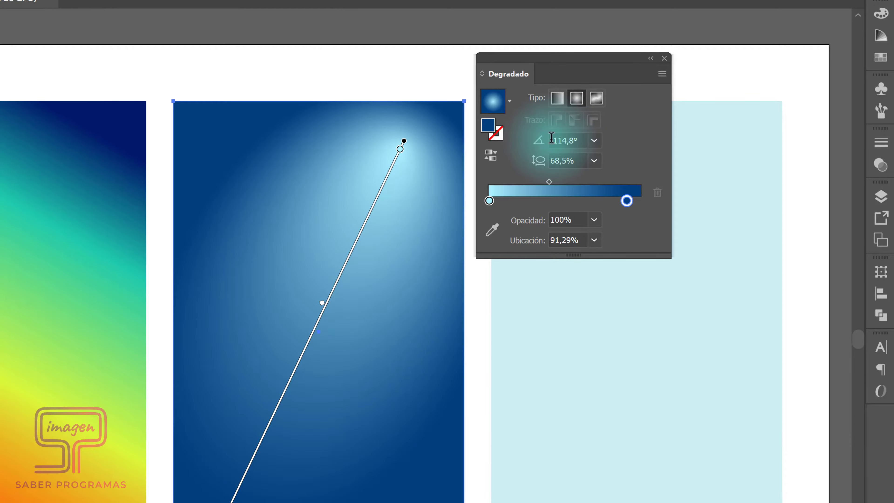
{"action": "left_click", "coordinate": [595, 141]}
{"action": "left_click", "coordinate": [620, 384]}
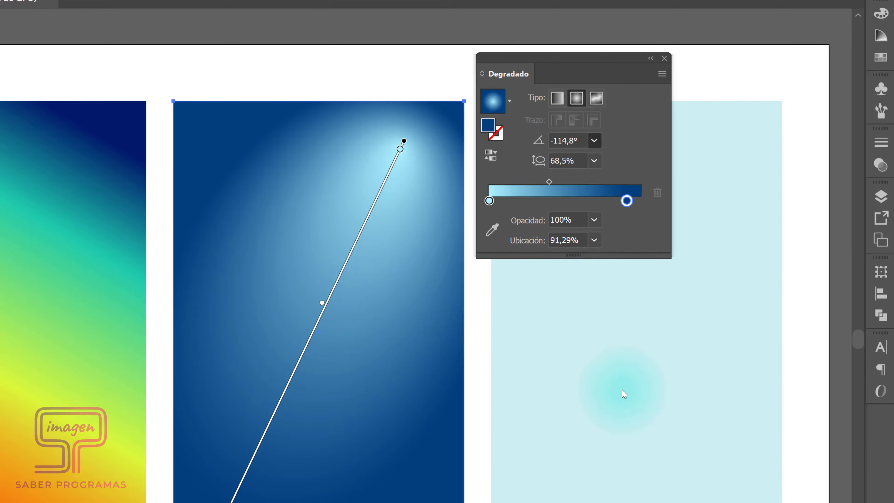
Set the gradient aspect ratio to 70% and spread the outer blue stop slightly further out.
{"action": "left_click", "coordinate": [595, 161]}
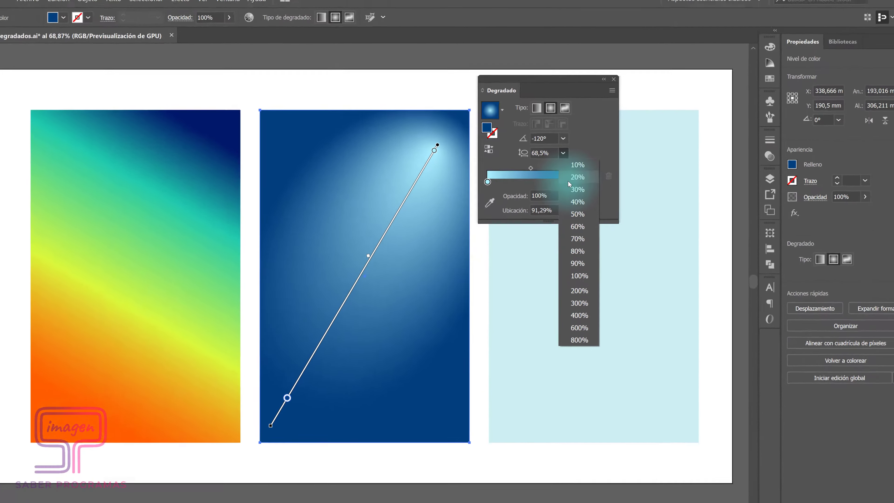
{"action": "key", "text": "Escape"}
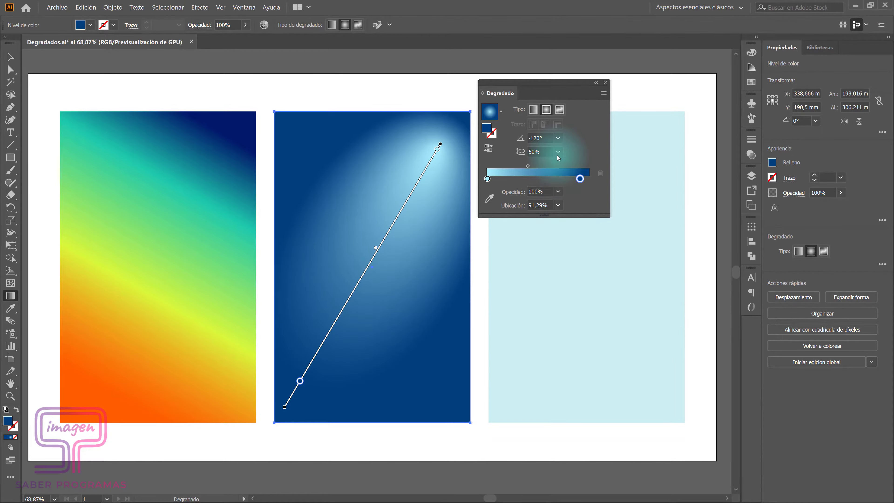
{"action": "left_click", "coordinate": [557, 152]}
{"action": "left_click", "coordinate": [576, 306]}
{"action": "left_click", "coordinate": [558, 152]}
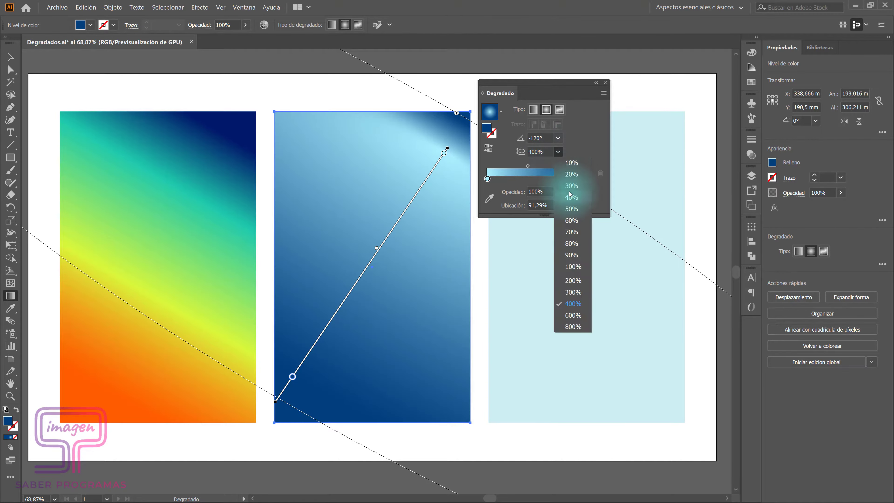
{"action": "left_click", "coordinate": [571, 219]}
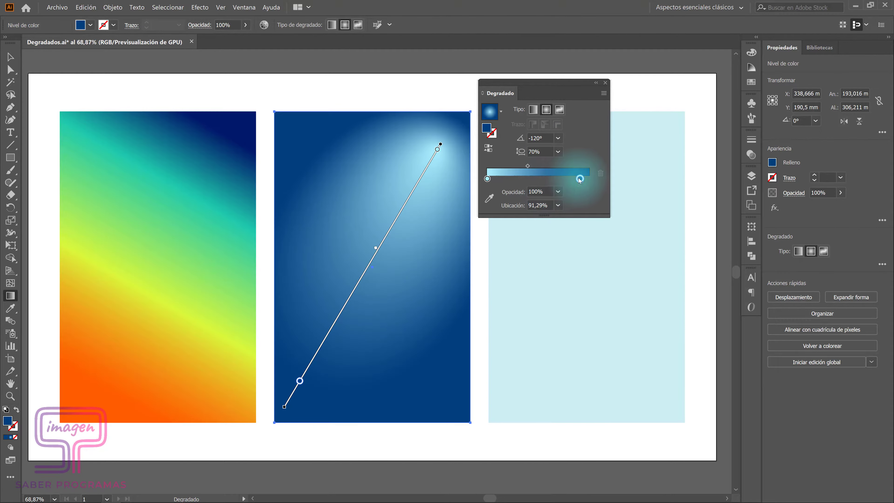
{"action": "left_click_drag", "start_coordinate": [580, 178], "coordinate": [586, 179]}
{"action": "left_click_drag", "start_coordinate": [487, 178], "coordinate": [488, 178]}
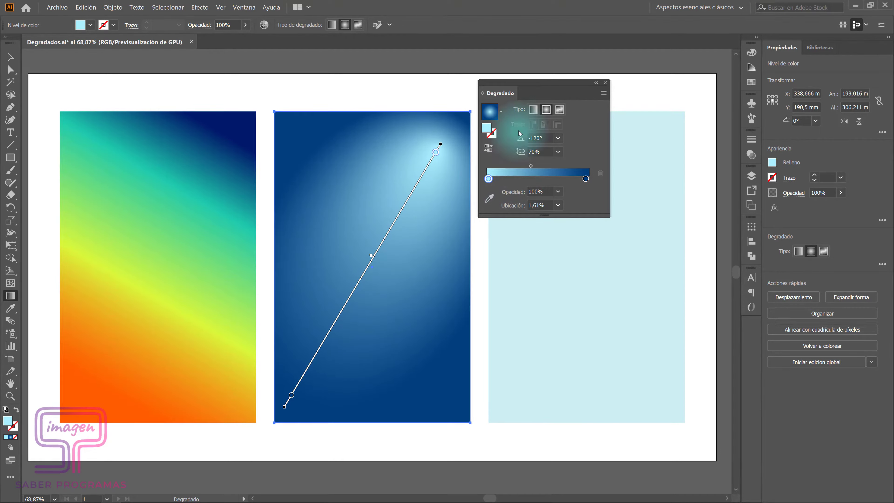
Select the plain light-blue right rectangle.
{"action": "mouse_move", "coordinate": [510, 82]}
{"action": "left_mouse_down"}
{"action": "mouse_move", "coordinate": [467, 92]}
{"action": "mouse_move", "coordinate": [398, 76]}
{"action": "left_mouse_up"}
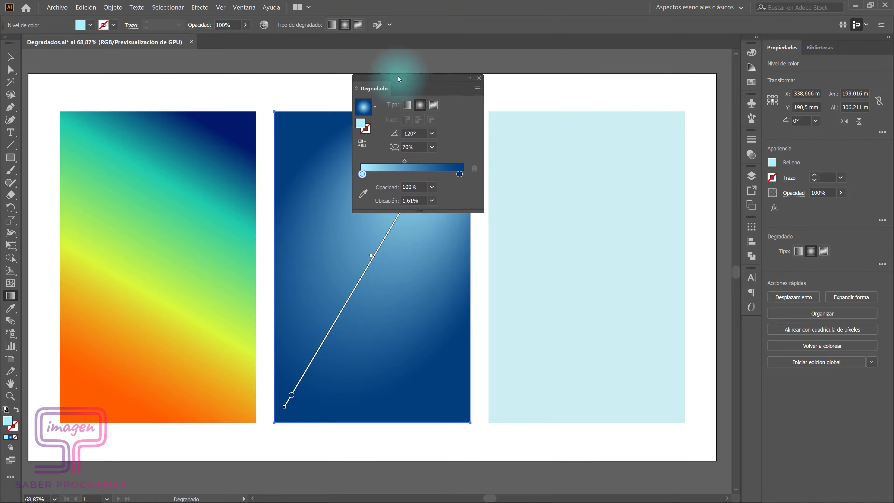
{"action": "left_click", "coordinate": [11, 56]}
{"action": "left_click", "coordinate": [528, 166]}
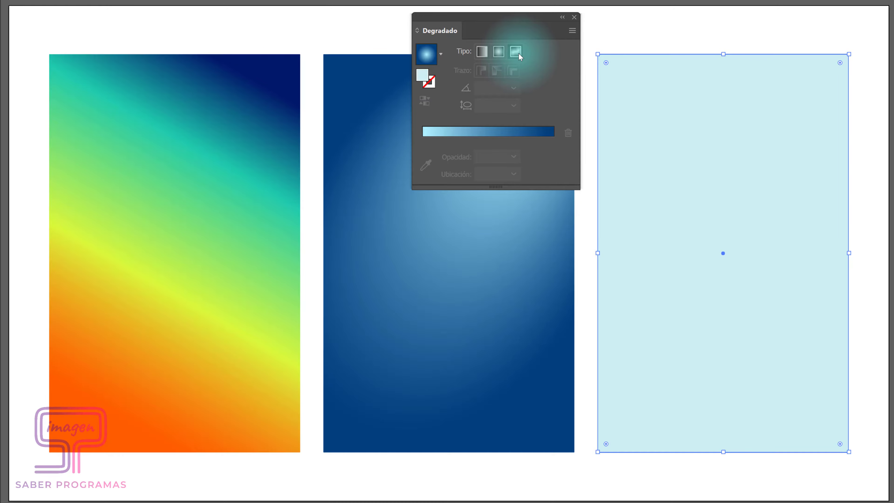
Apply a Freeform gradient to the right rectangle and reposition its top-left and yellow colour points.
{"action": "left_click", "coordinate": [518, 54]}
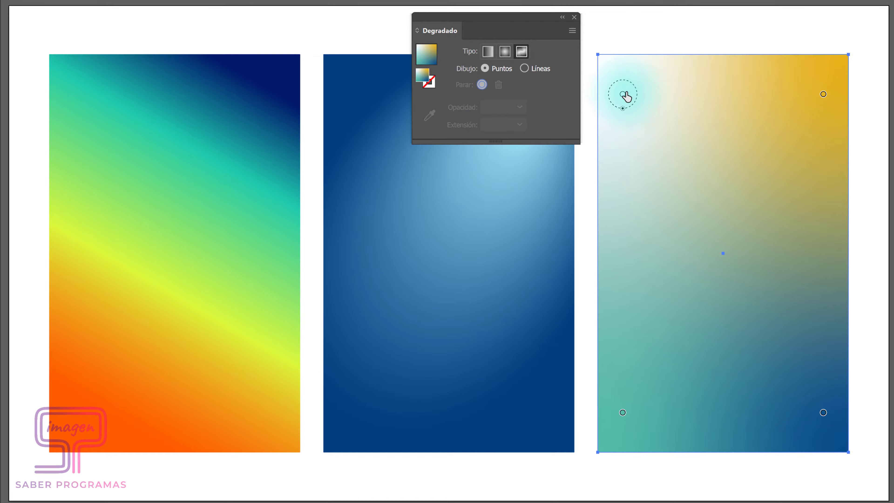
{"action": "left_click_drag", "start_coordinate": [622, 94], "coordinate": [661, 106]}
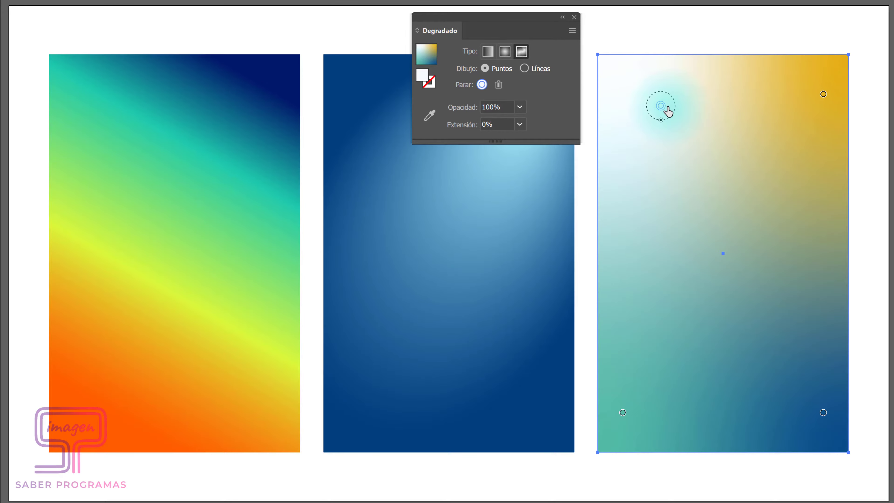
{"action": "left_click_drag", "start_coordinate": [667, 109], "coordinate": [719, 111]}
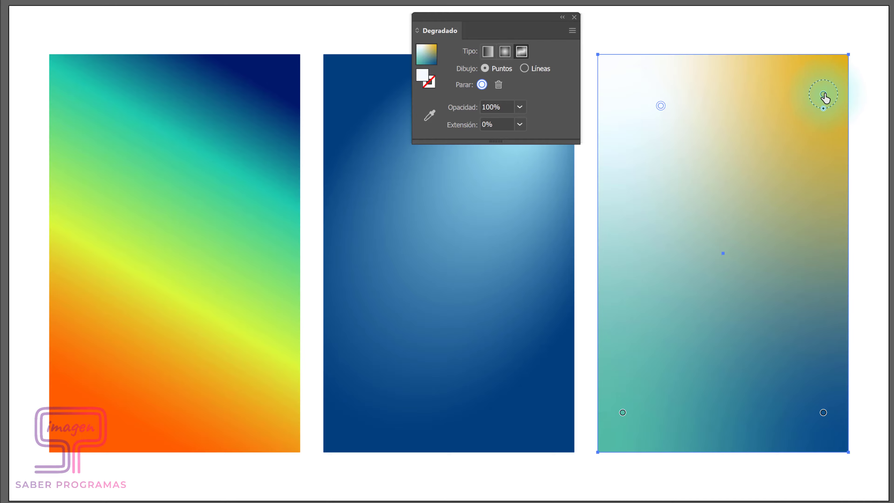
{"action": "left_click_drag", "start_coordinate": [823, 94], "coordinate": [750, 187]}
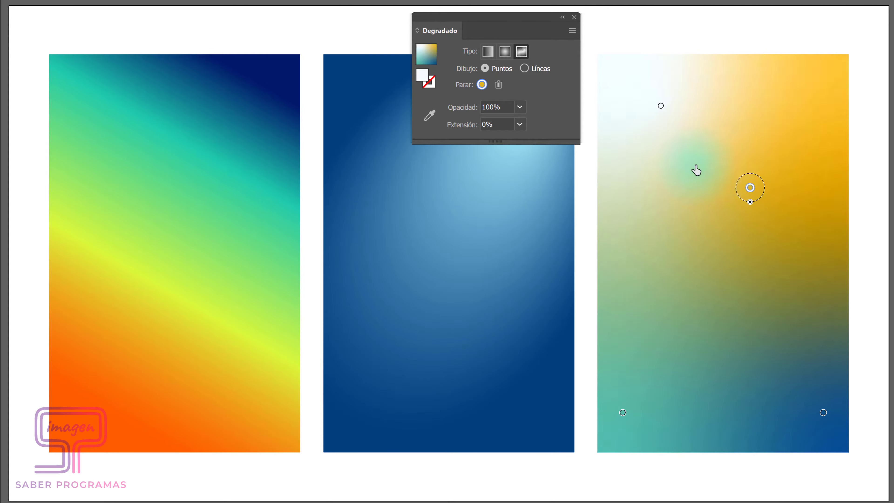
{"action": "mouse_move", "coordinate": [695, 171]}
{"action": "left_mouse_down"}
{"action": "mouse_move", "coordinate": [774, 266]}
{"action": "mouse_move", "coordinate": [798, 116]}
{"action": "left_mouse_up"}
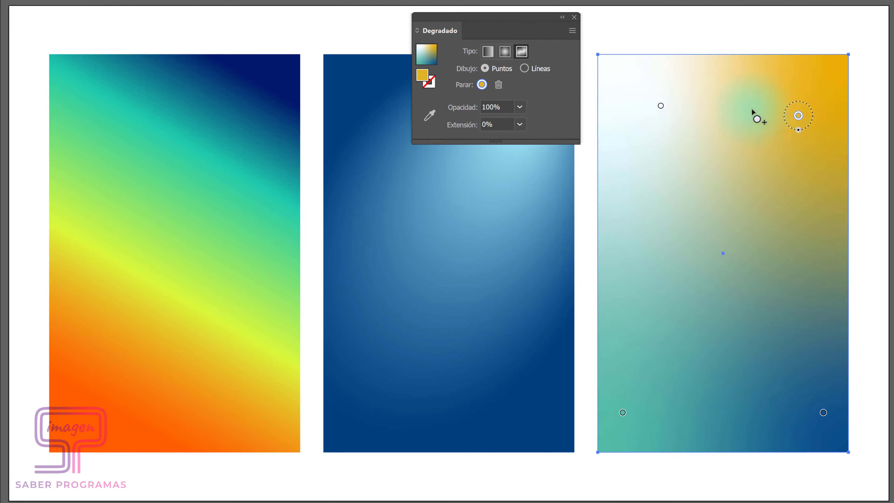
{"action": "left_click", "coordinate": [660, 106]}
Tint the top-left point pale cream-yellow with B 189, then add and delete a trial point.
{"action": "double_click", "coordinate": [660, 107]}
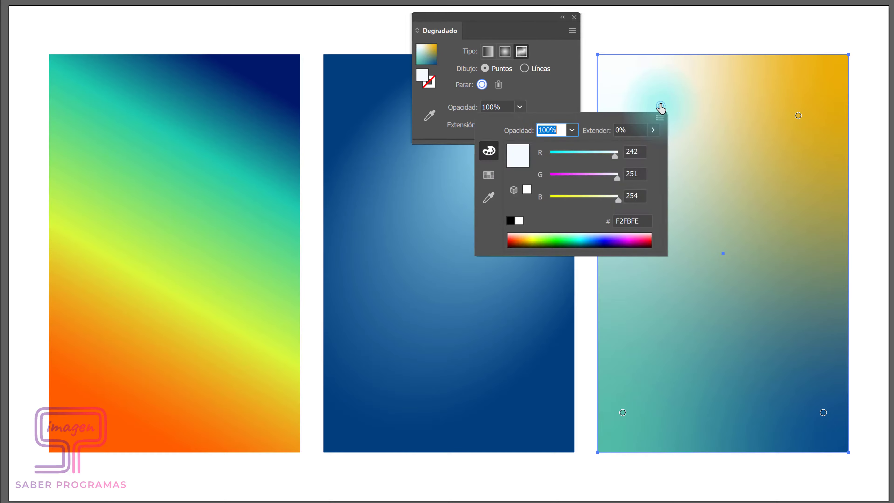
{"action": "left_click_drag", "start_coordinate": [617, 198], "coordinate": [600, 197]}
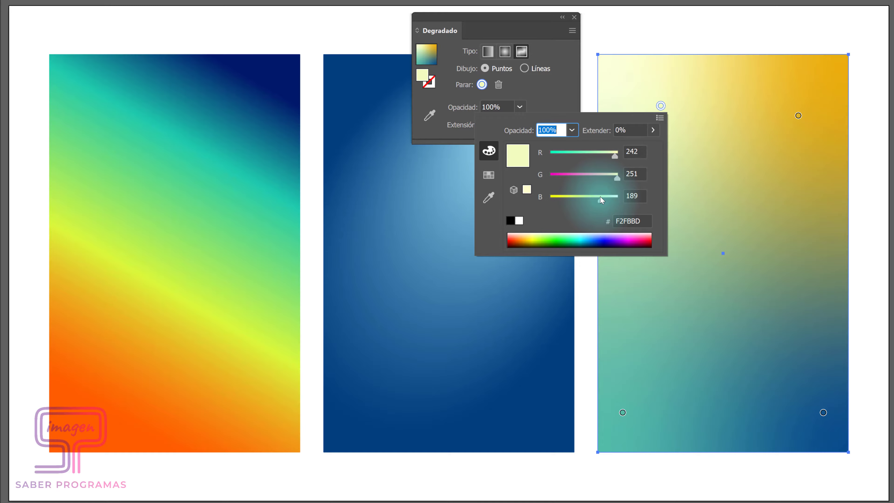
{"action": "left_click", "coordinate": [660, 107]}
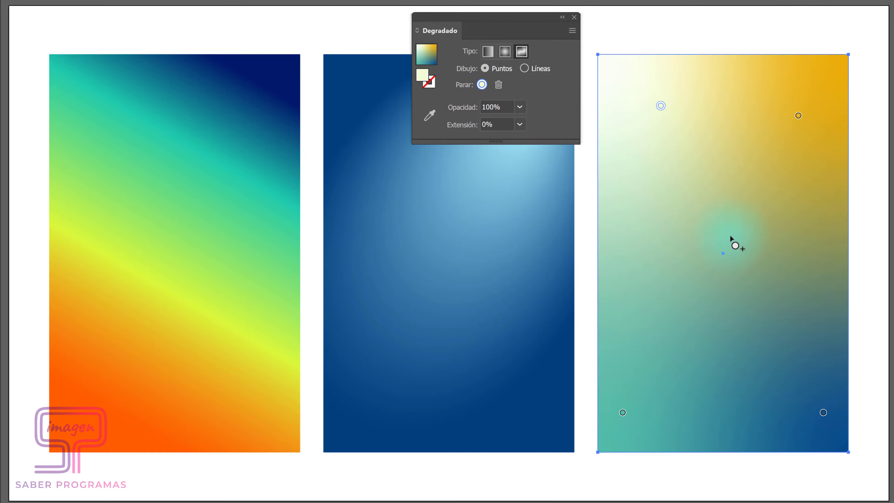
{"action": "left_click", "coordinate": [743, 229]}
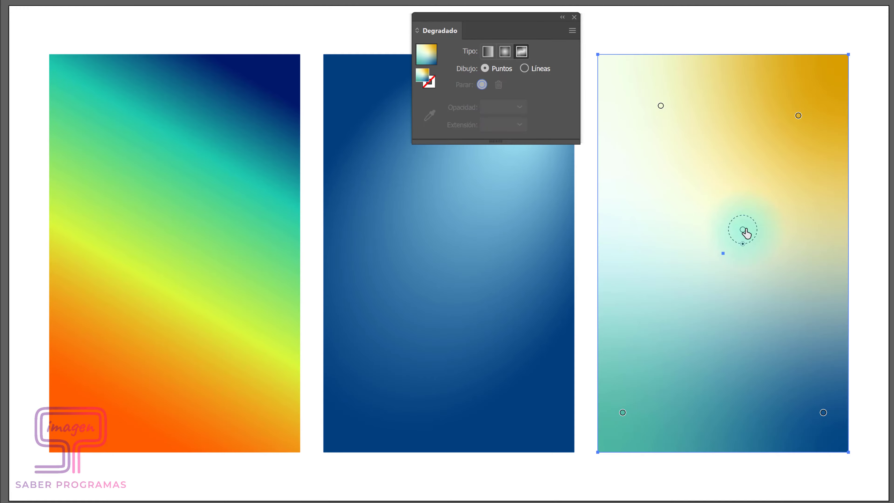
{"action": "left_click_drag", "start_coordinate": [743, 231], "coordinate": [743, 308]}
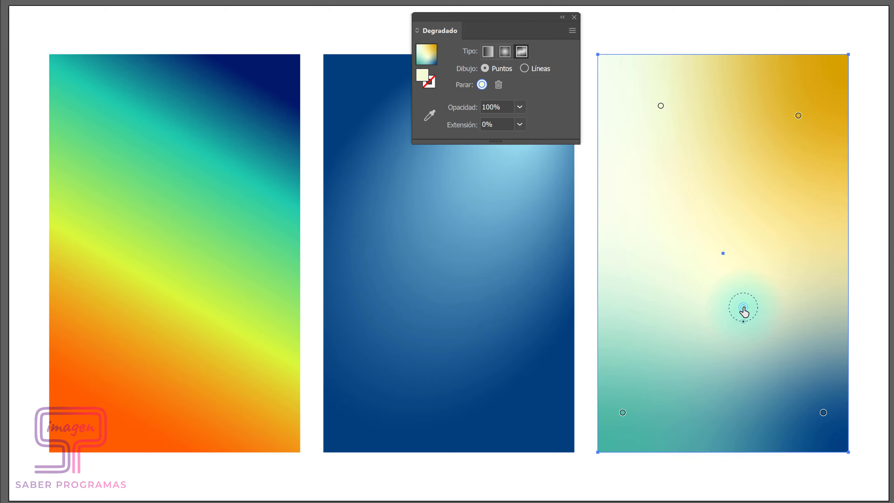
{"action": "left_click_drag", "start_coordinate": [743, 311], "coordinate": [882, 243]}
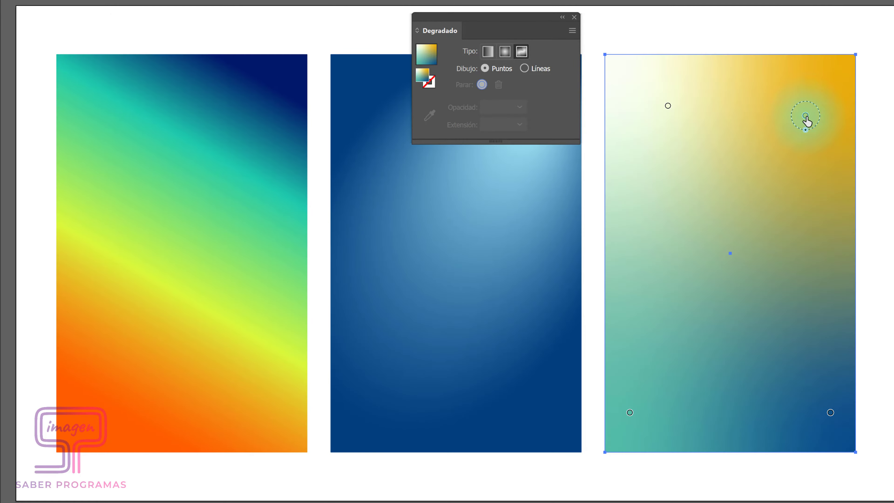
Adjust the spread of the yellow top-right point and deselect the colour points.
{"action": "left_click_drag", "start_coordinate": [805, 130], "coordinate": [805, 139]}
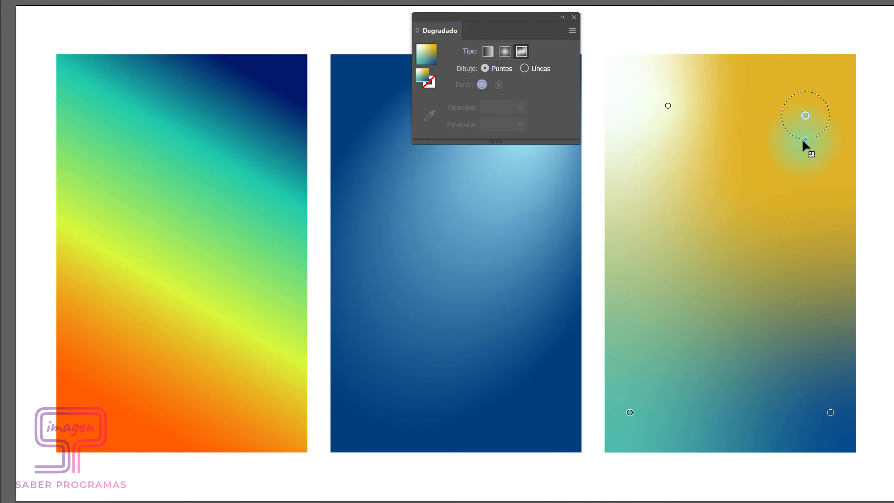
{"action": "left_click", "coordinate": [802, 150]}
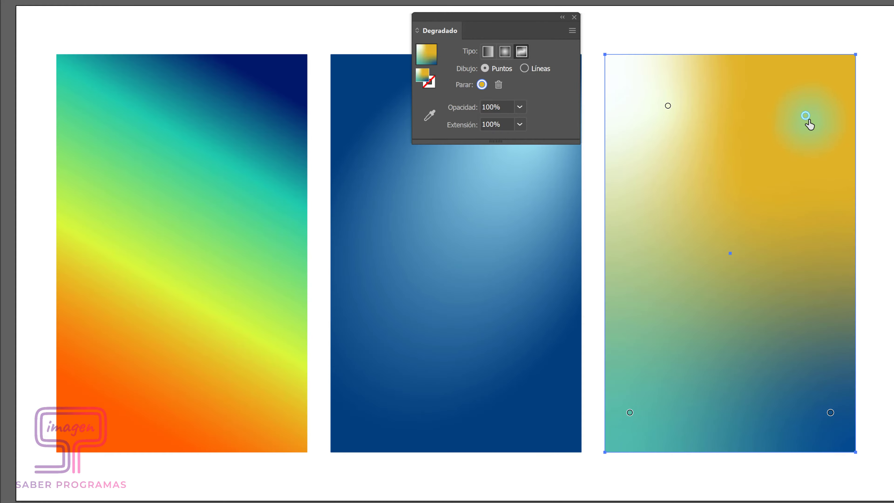
{"action": "left_click_drag", "start_coordinate": [805, 138], "coordinate": [808, 122]}
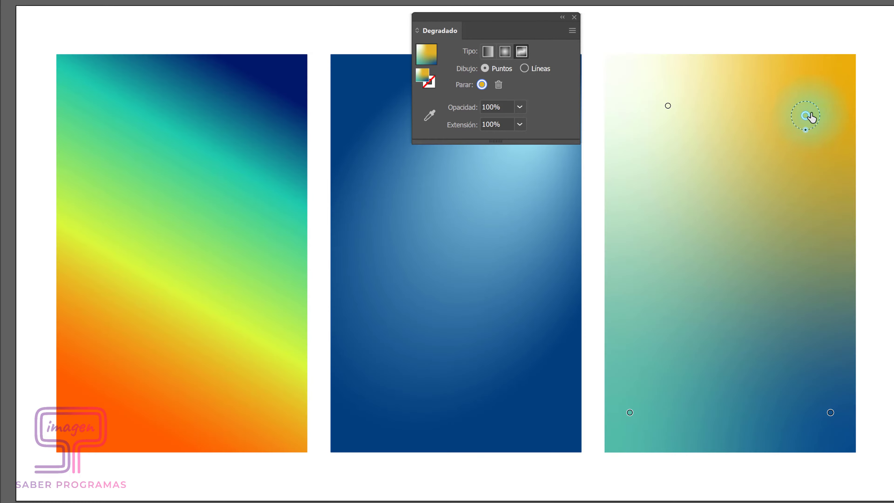
{"action": "left_click", "coordinate": [809, 117]}
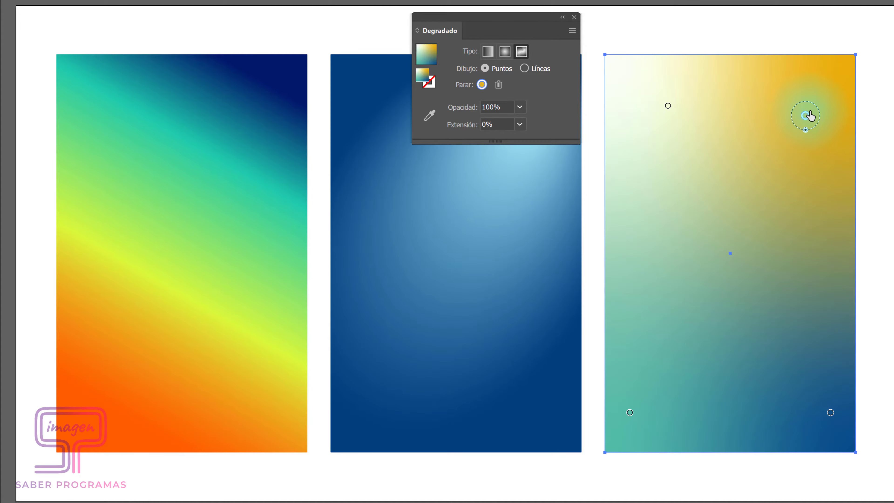
Switch the freeform gradient to Lines and draw a curve through top-left, top-right, left-middle, bottom corners.
{"action": "left_click", "coordinate": [524, 68]}
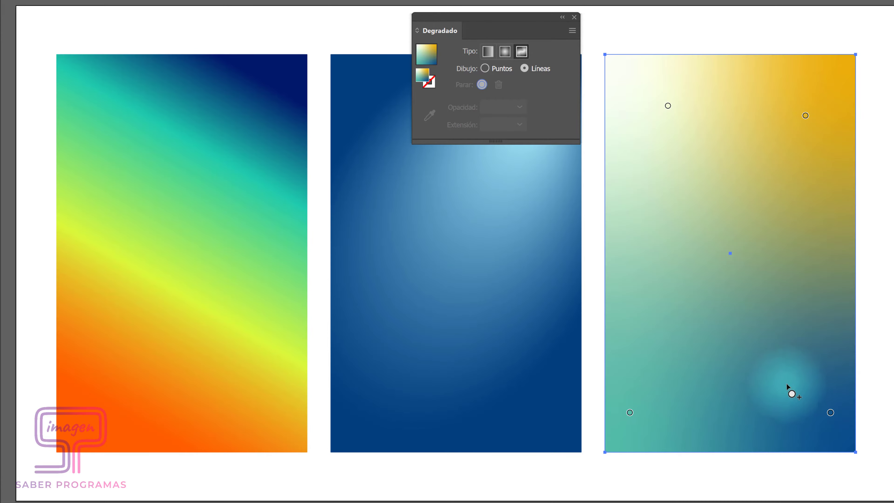
{"action": "left_click", "coordinate": [667, 106]}
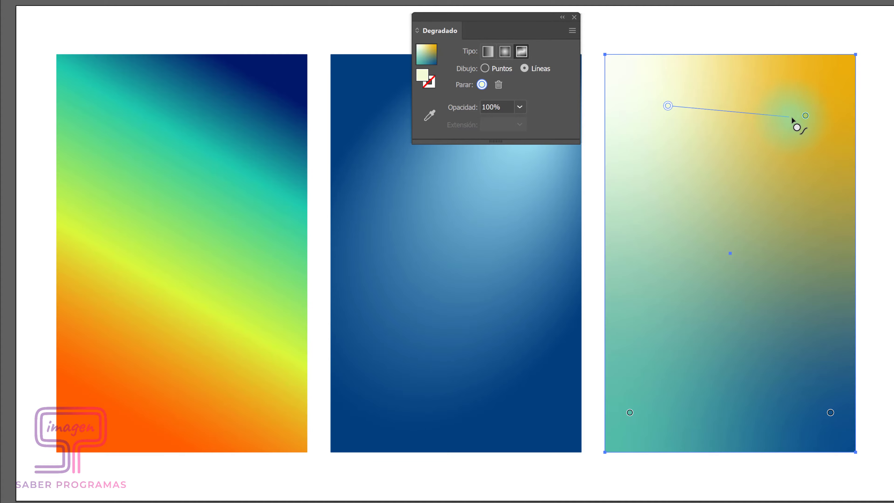
{"action": "left_click", "coordinate": [804, 116]}
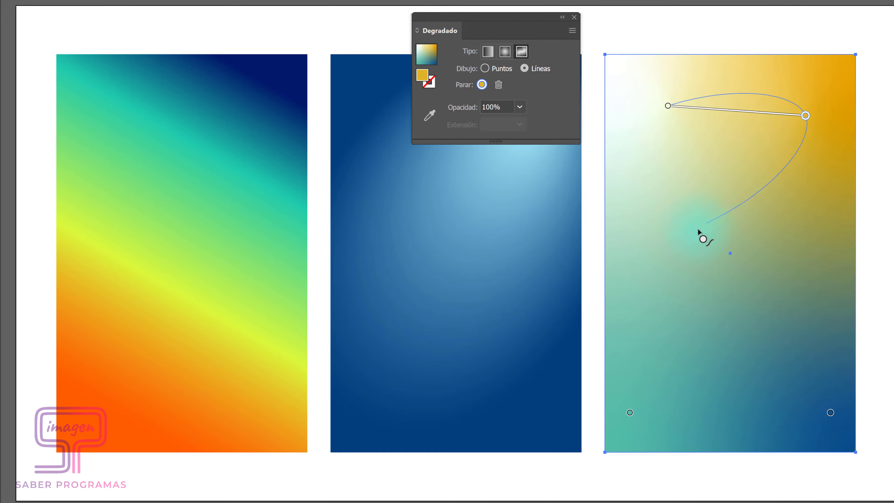
{"action": "left_click", "coordinate": [661, 248]}
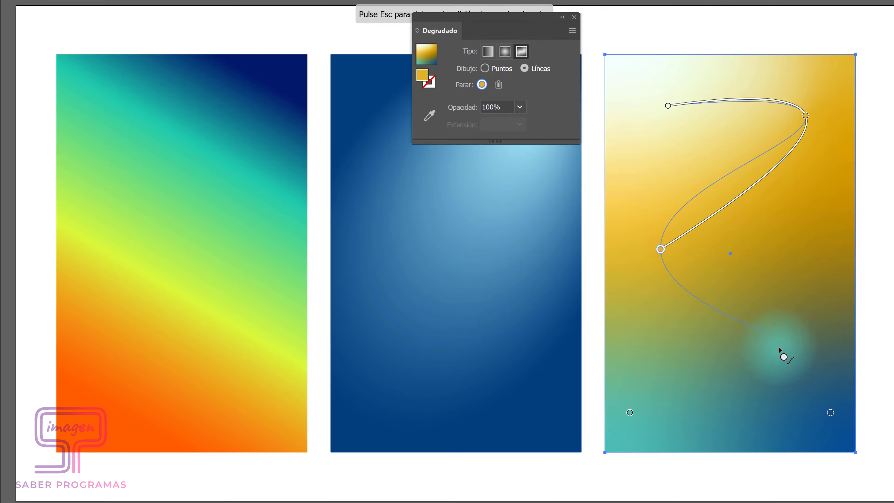
{"action": "left_click", "coordinate": [830, 412]}
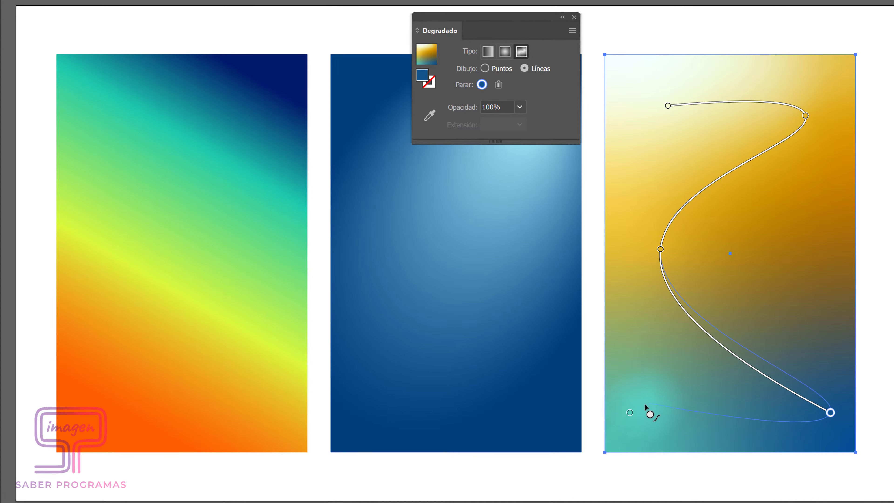
{"action": "left_click", "coordinate": [630, 412]}
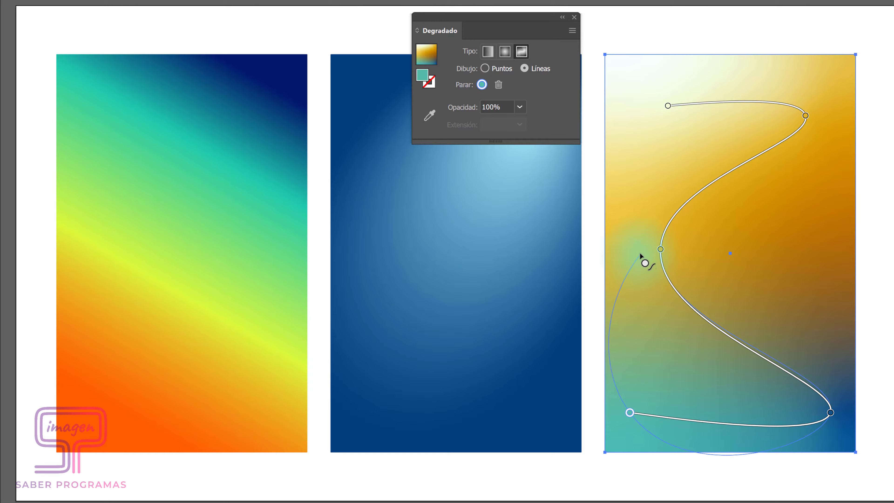
Add an upper-left point on the curve and reshape it by moving the middle and top-left points.
{"action": "left_click", "coordinate": [675, 154]}
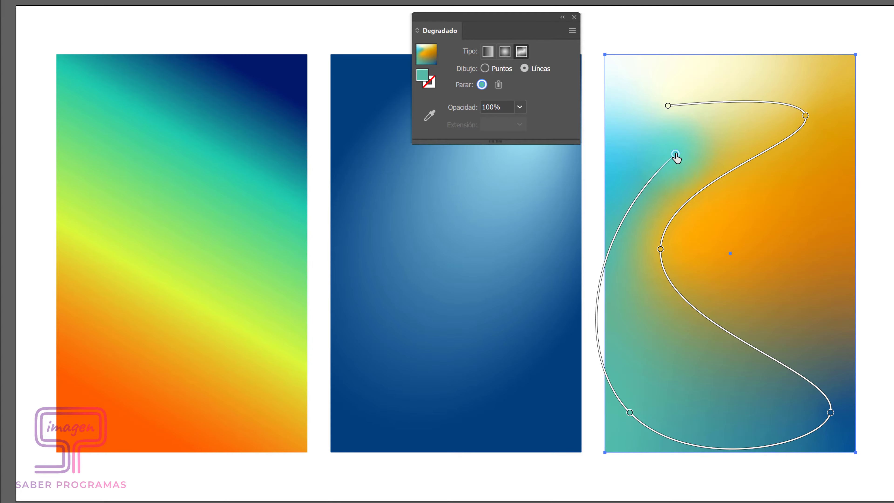
{"action": "left_click_drag", "start_coordinate": [675, 154], "coordinate": [725, 132]}
{"action": "left_click_drag", "start_coordinate": [661, 250], "coordinate": [737, 254]}
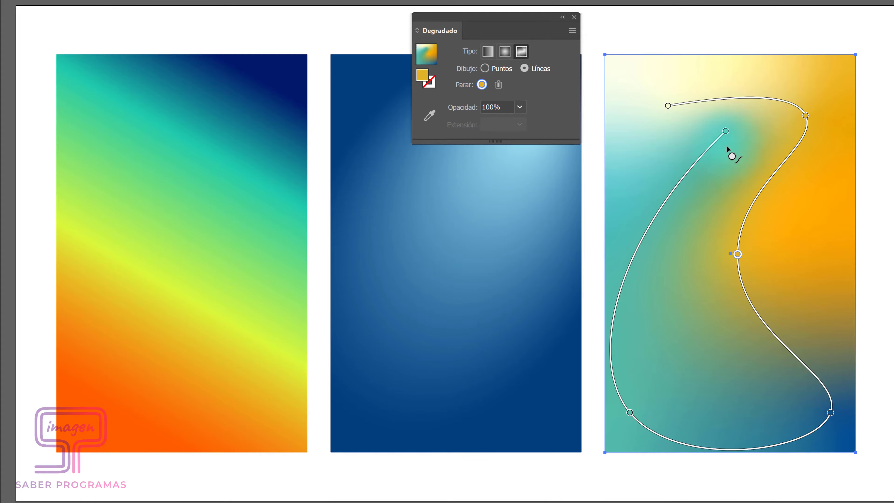
{"action": "left_click", "coordinate": [674, 106]}
{"action": "left_click_drag", "start_coordinate": [667, 106], "coordinate": [656, 108]}
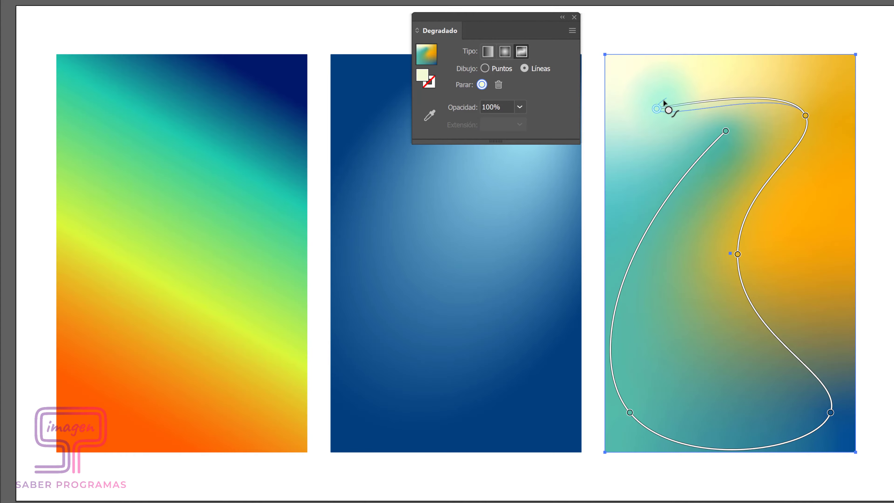
{"action": "left_click", "coordinate": [726, 131]}
{"action": "left_click", "coordinate": [805, 116]}
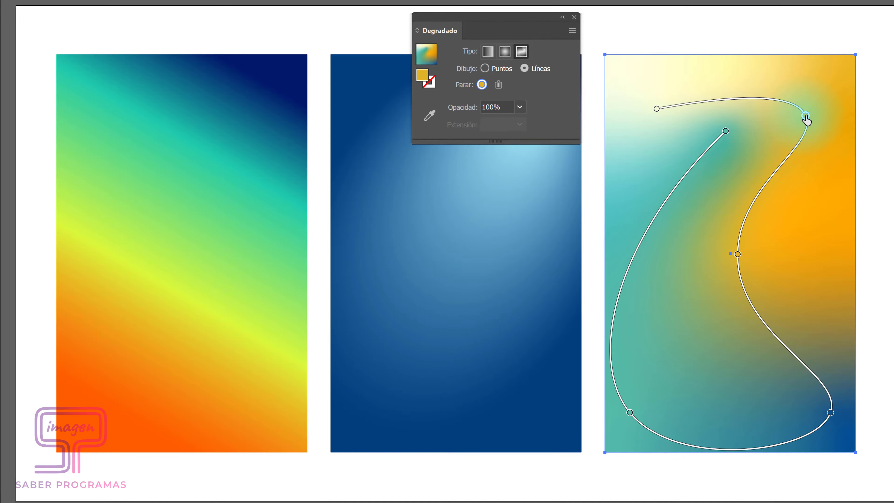
Set the top-right colour point to red-orange E14D26 and exit gradient editing.
{"action": "double_click", "coordinate": [805, 117]}
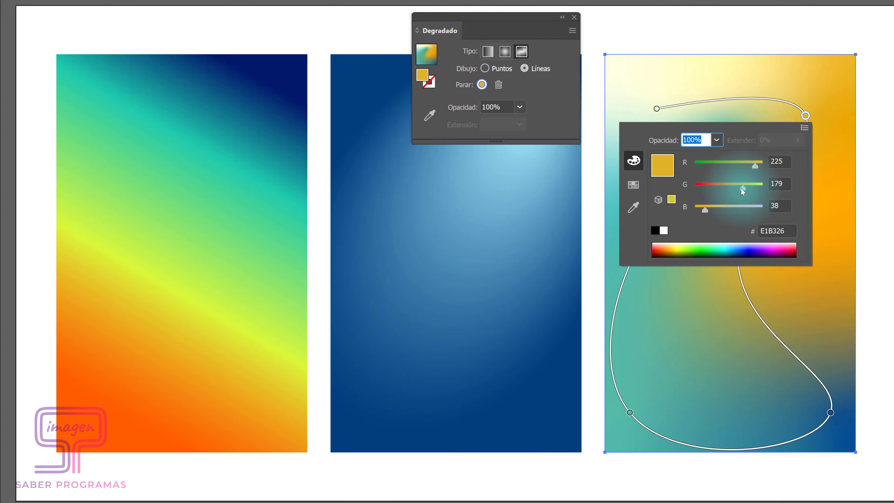
{"action": "left_click_drag", "start_coordinate": [741, 188], "coordinate": [714, 188]}
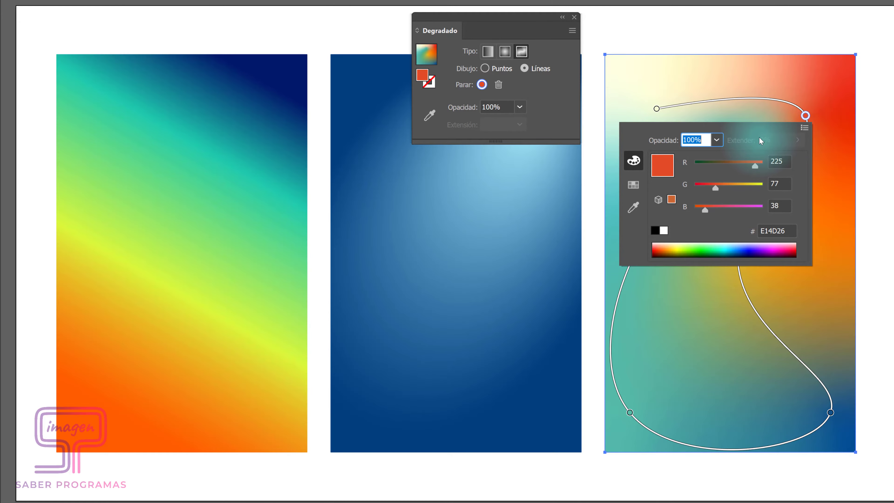
{"action": "key", "text": "v"}
{"action": "left_click", "coordinate": [422, 233]}
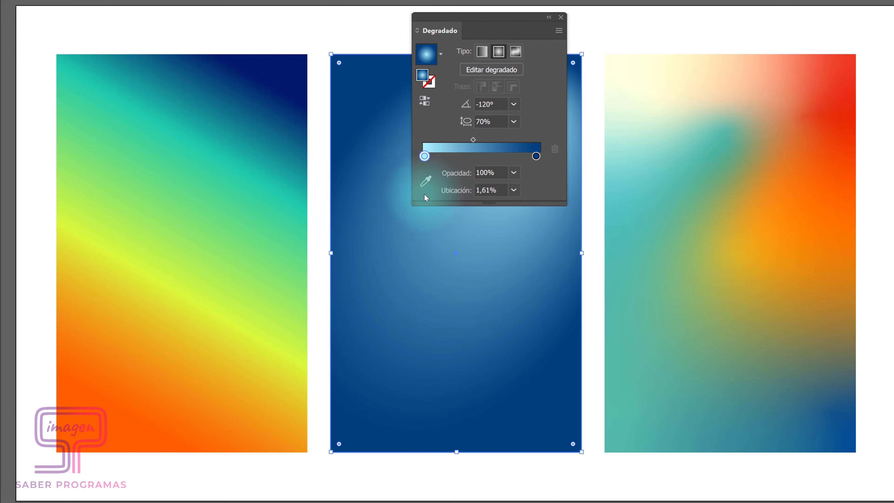
Give the radial gradient's outer blue stop 0% opacity.
{"action": "left_click", "coordinate": [533, 159]}
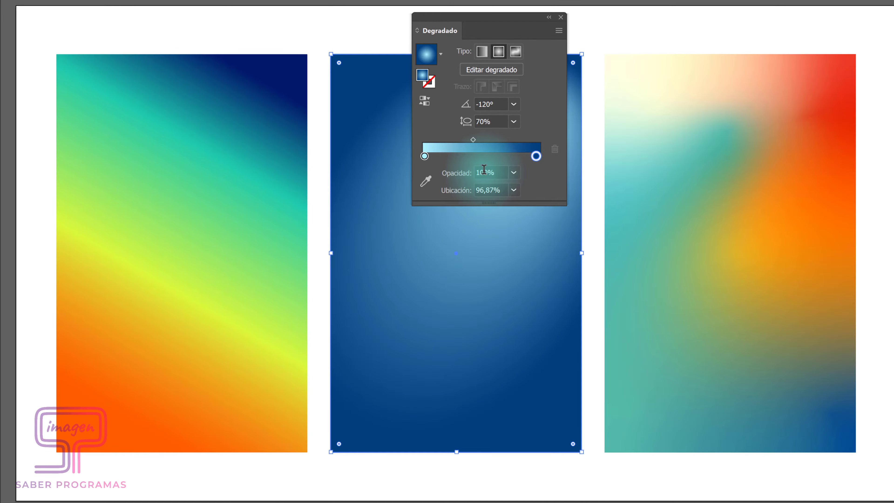
{"action": "left_click", "coordinate": [514, 173]}
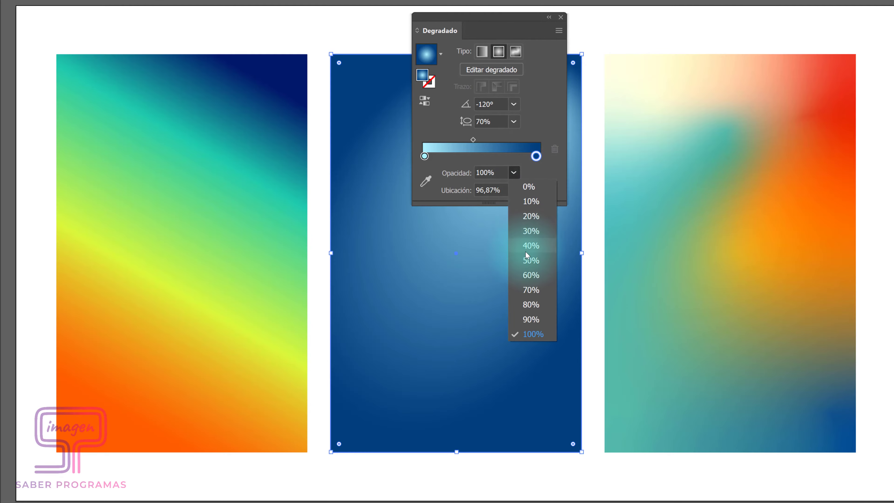
{"action": "left_click", "coordinate": [530, 260]}
{"action": "left_click", "coordinate": [514, 173]}
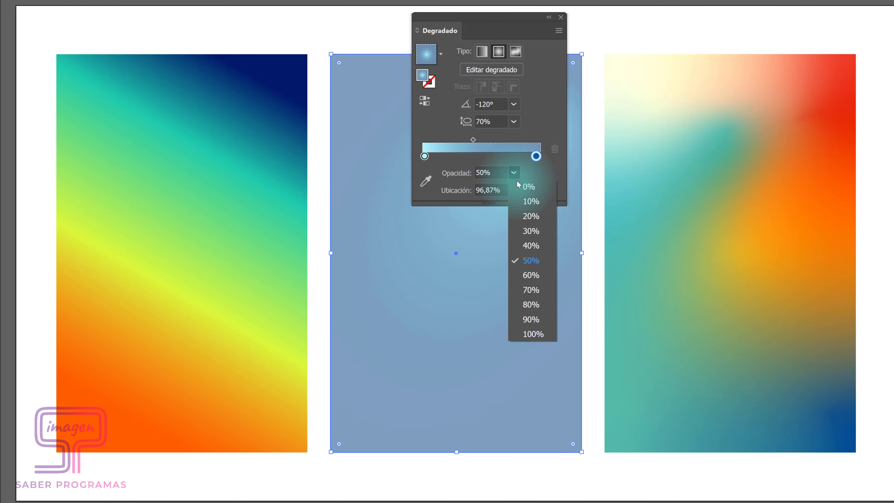
{"action": "left_click", "coordinate": [518, 189]}
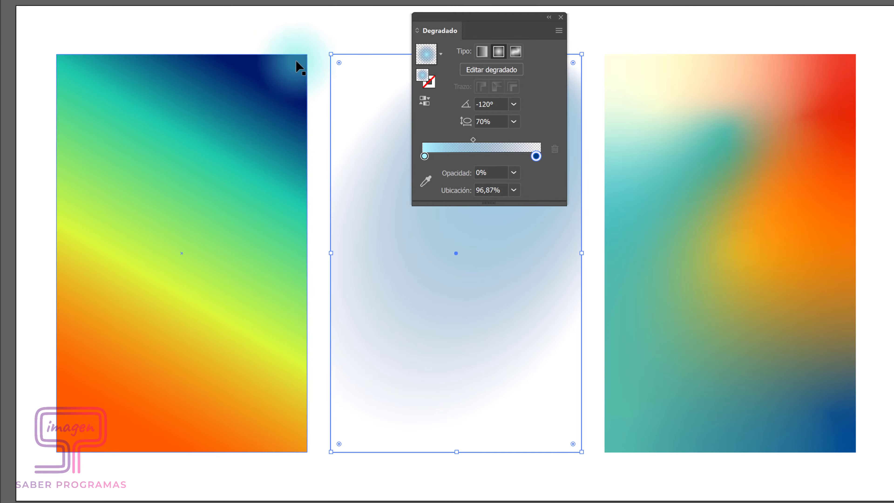